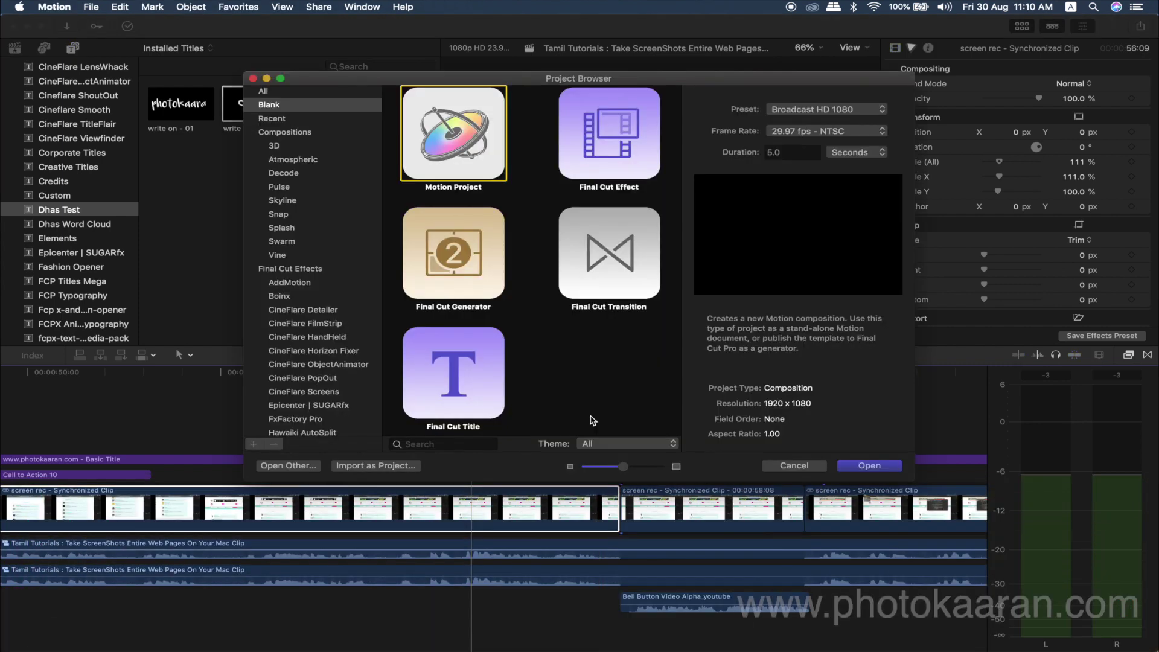
- Create a blank Final Cut Title project with the Broadcast HD 1080 preset and a 50 fps frame rate
left_click(470, 384)
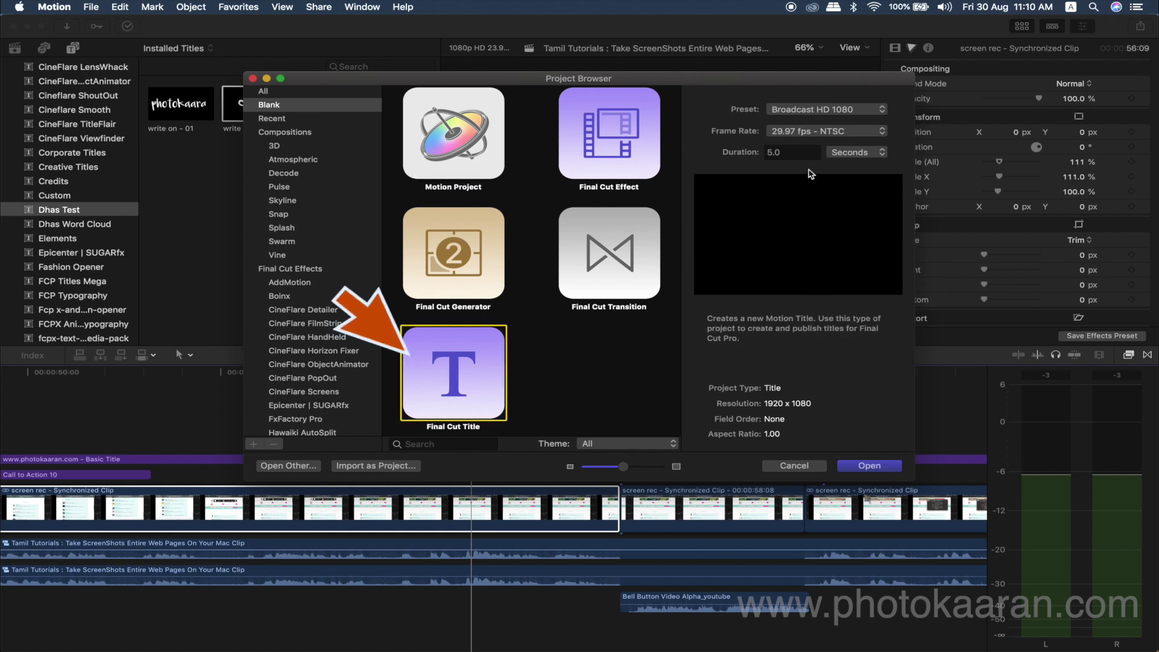
left_click(850, 153)
left_click(850, 153)
left_click_drag(803, 153, 765, 152)
left_click(835, 137)
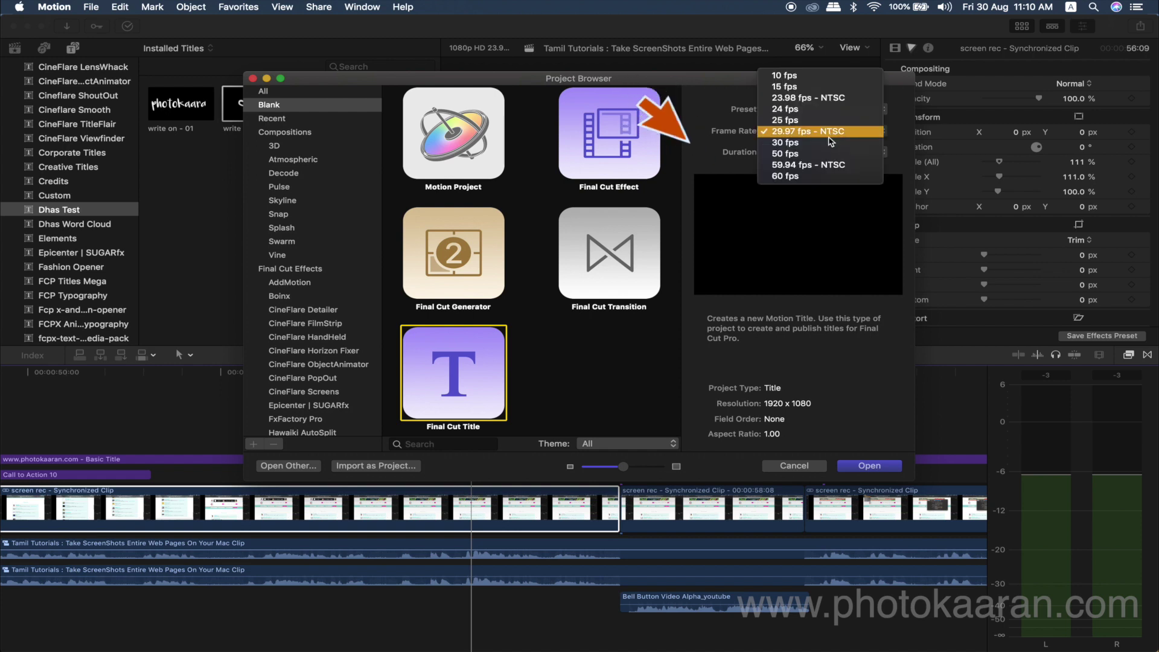
left_click(829, 136)
left_click(824, 110)
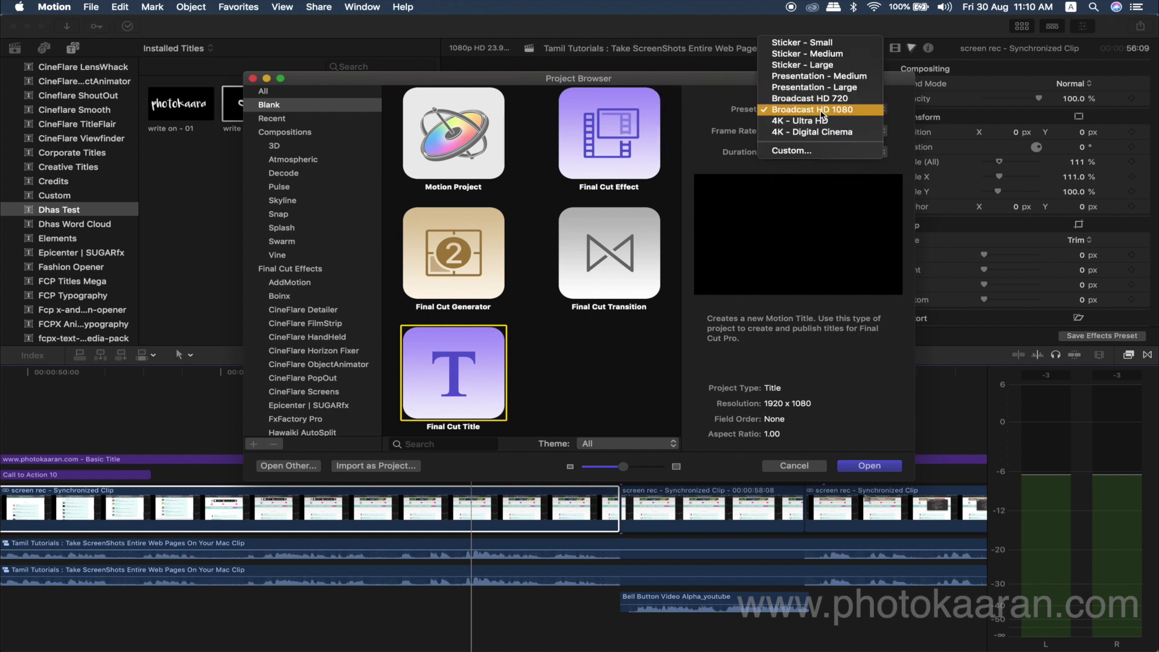
left_click(849, 111)
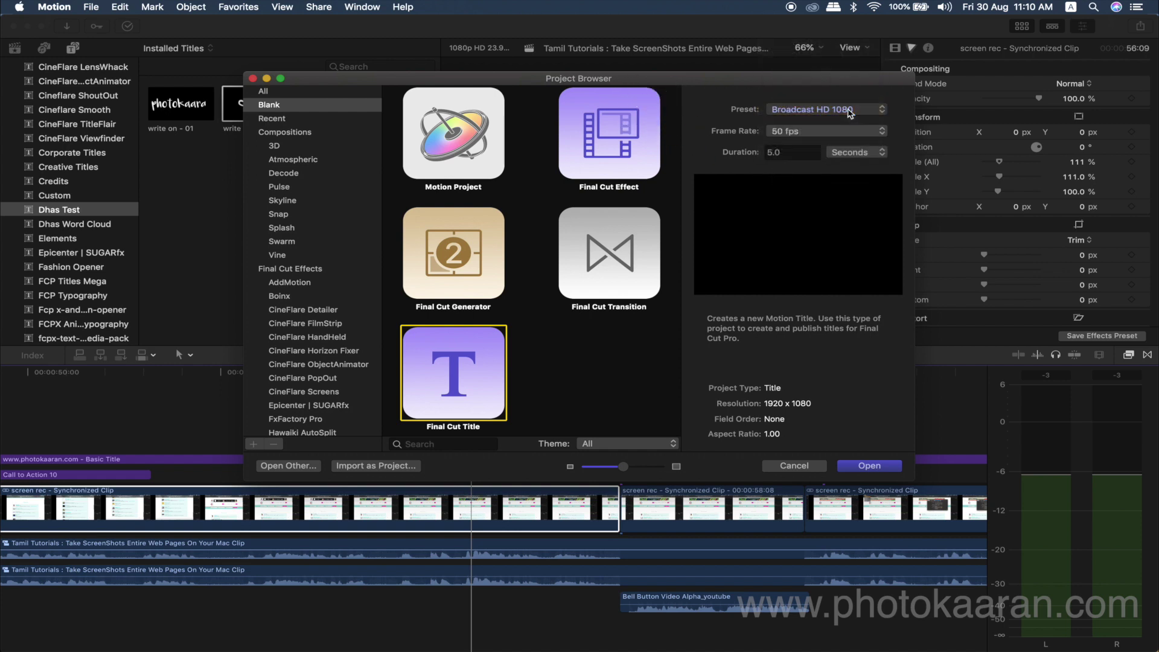
left_click(876, 467)
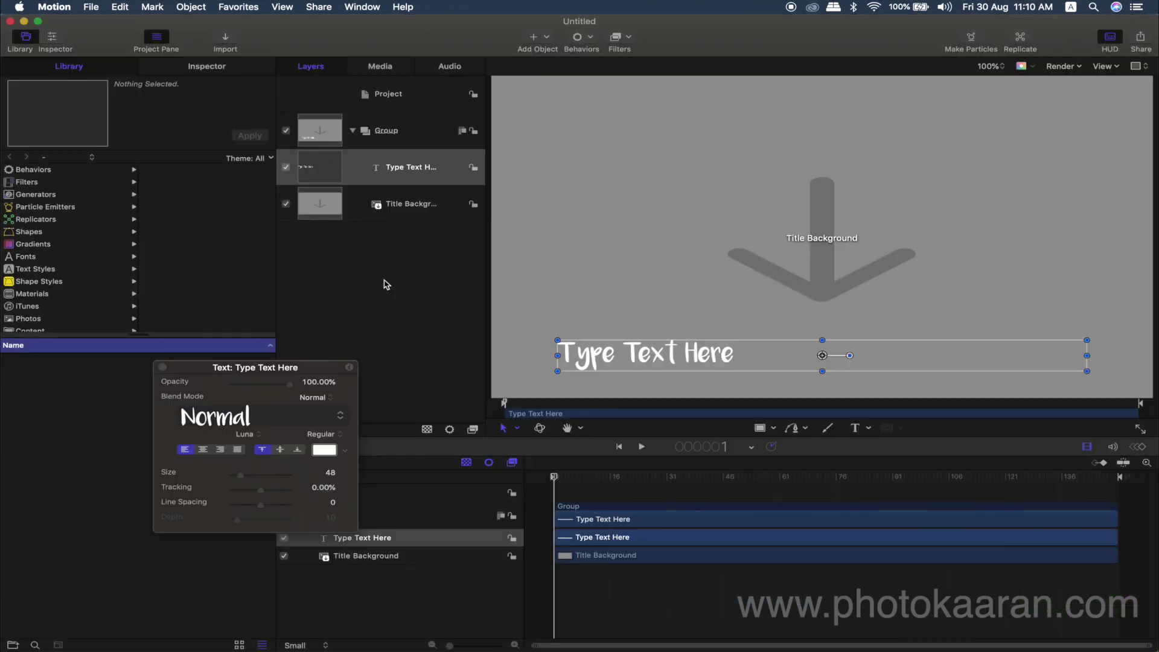
- Move the floating text HUD aside and check the window options for hiding it
left_click_drag(326, 369, 288, 380)
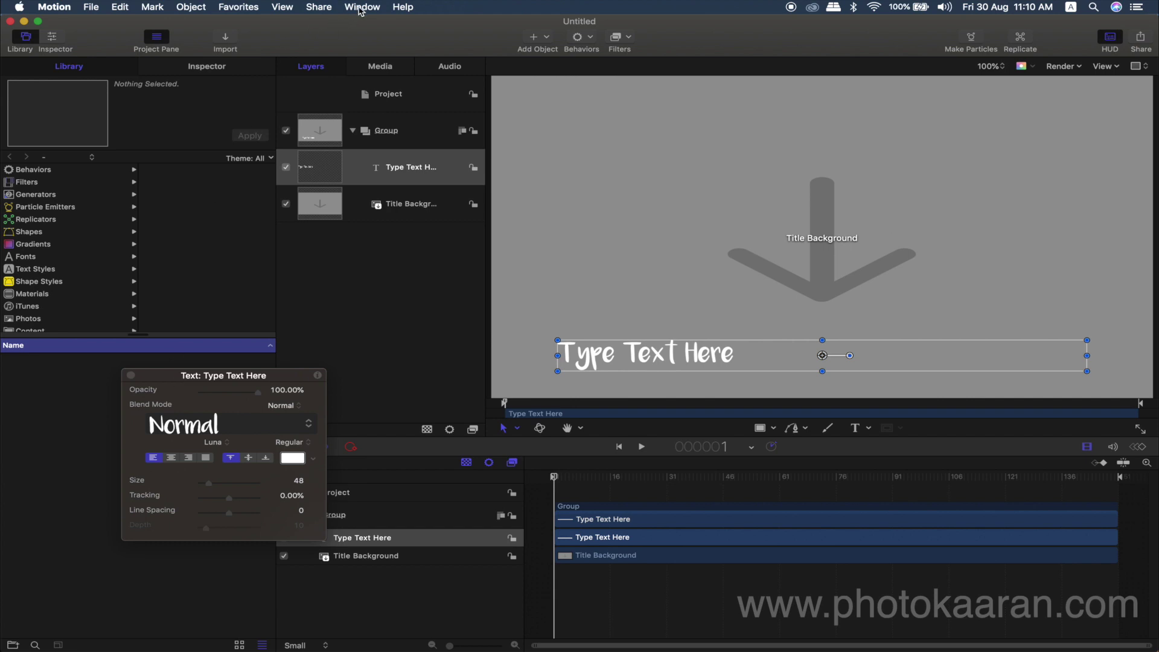
left_click(361, 7)
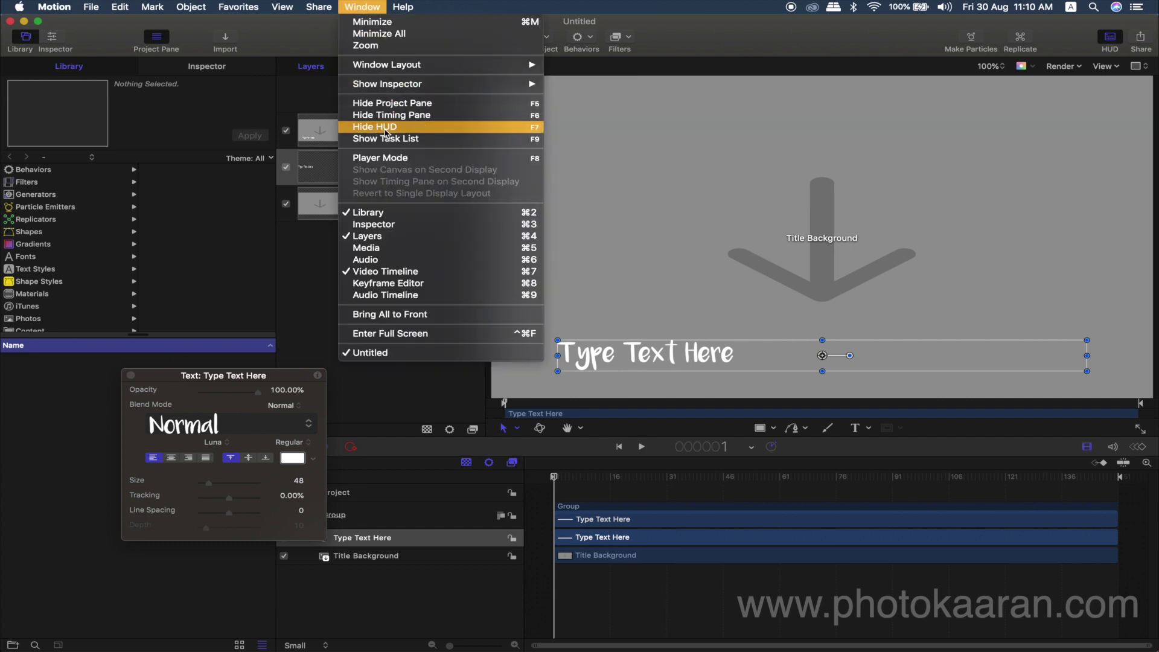
left_click(294, 376)
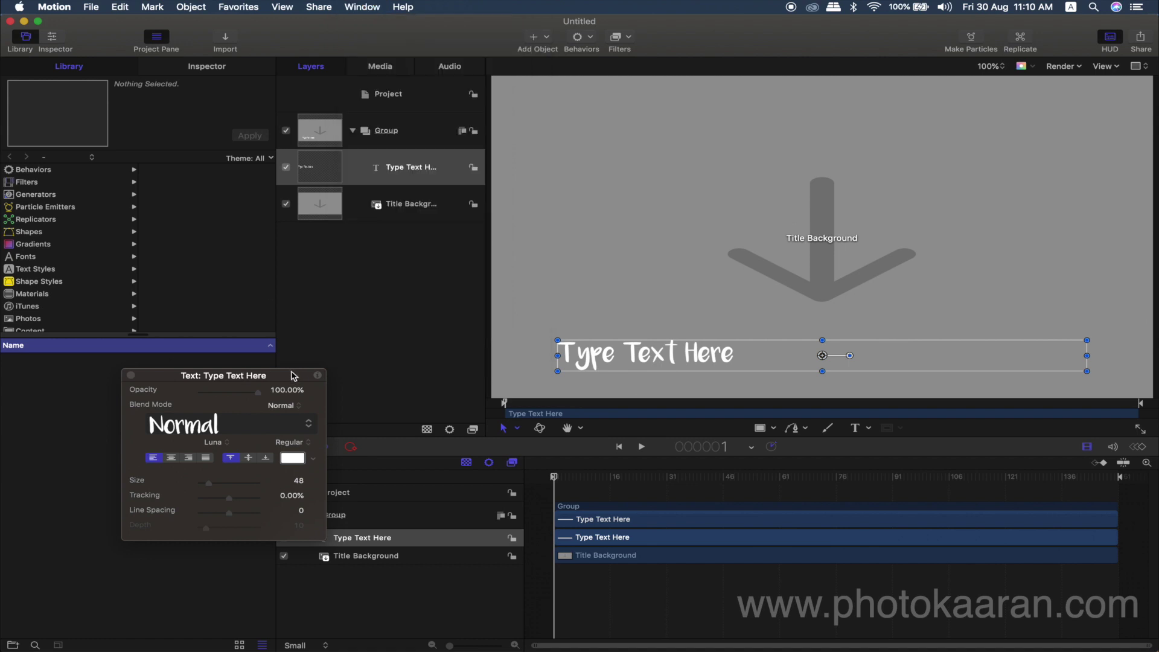
- Delete the default Type Text Here and Title Background layers from the group
left_click(415, 180)
left_click(413, 206, "shift")
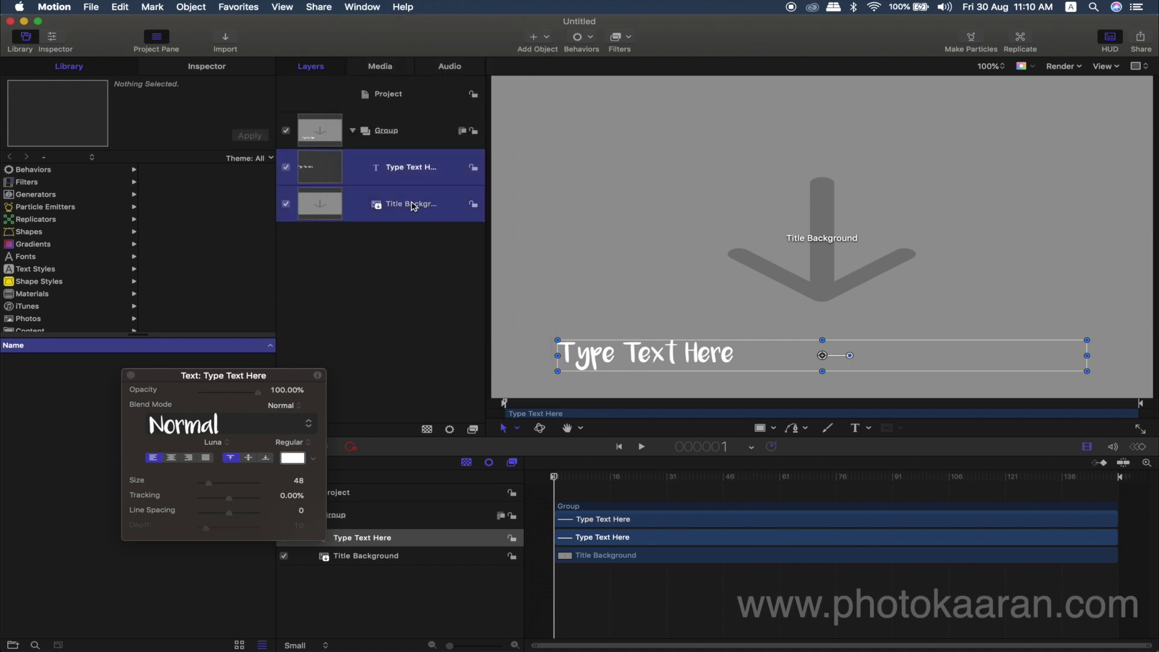
key("Delete")
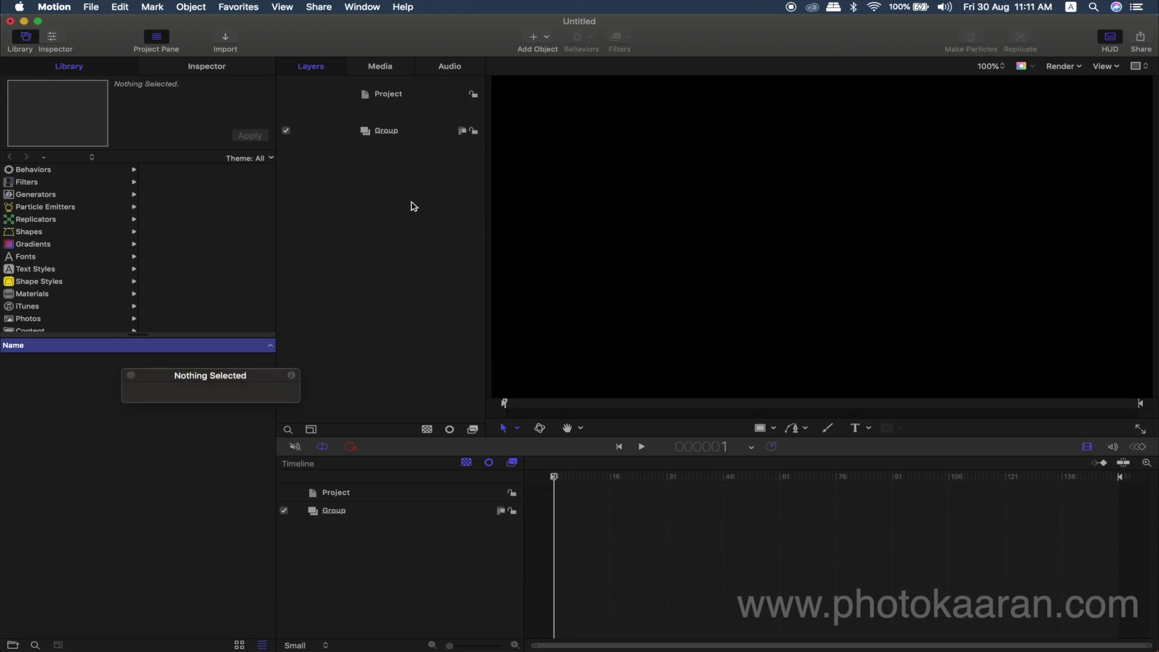
- Add a text box spanning most of the canvas to the empty group and enter "Welcome" in it
left_click(414, 145)
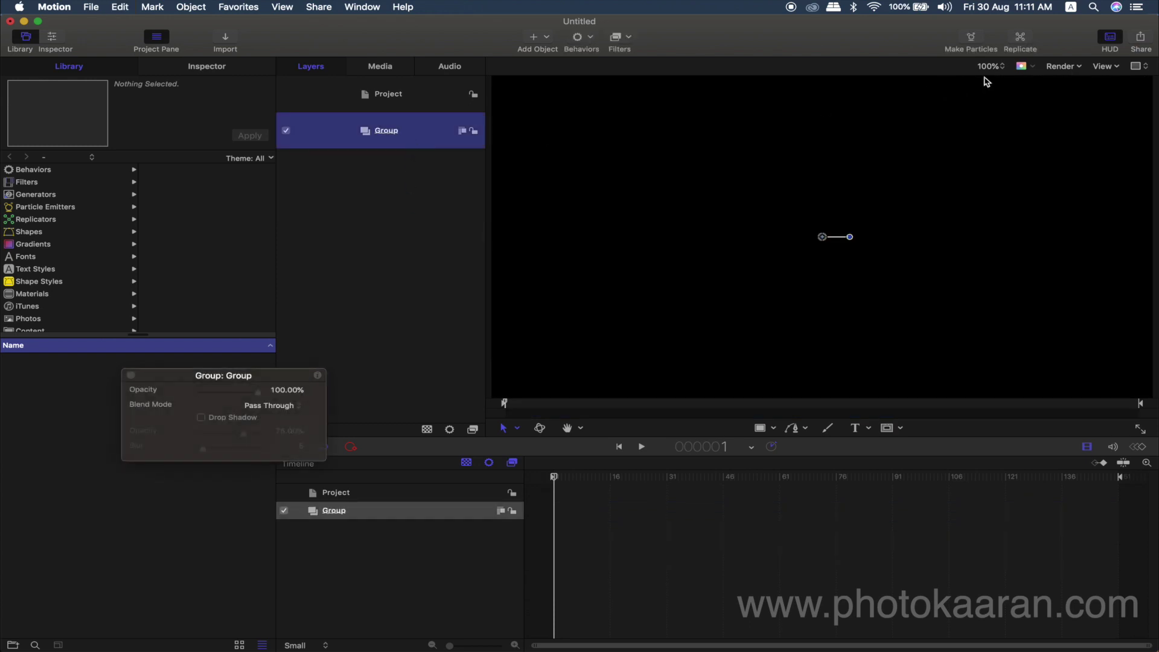
left_click(1002, 66)
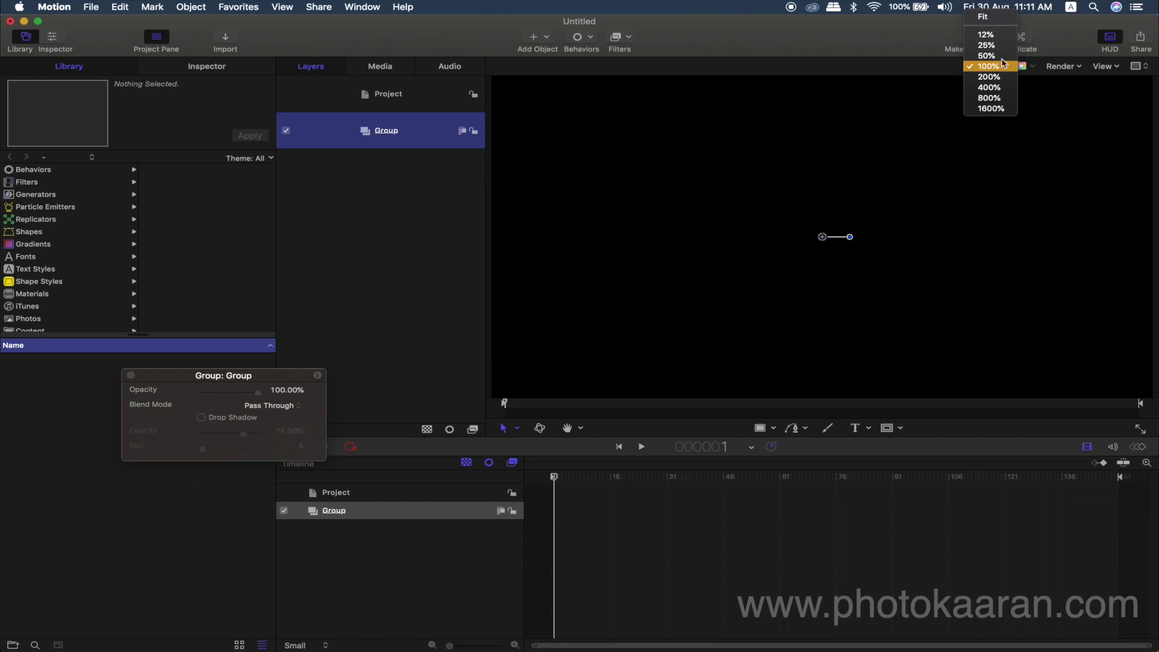
left_click(984, 16)
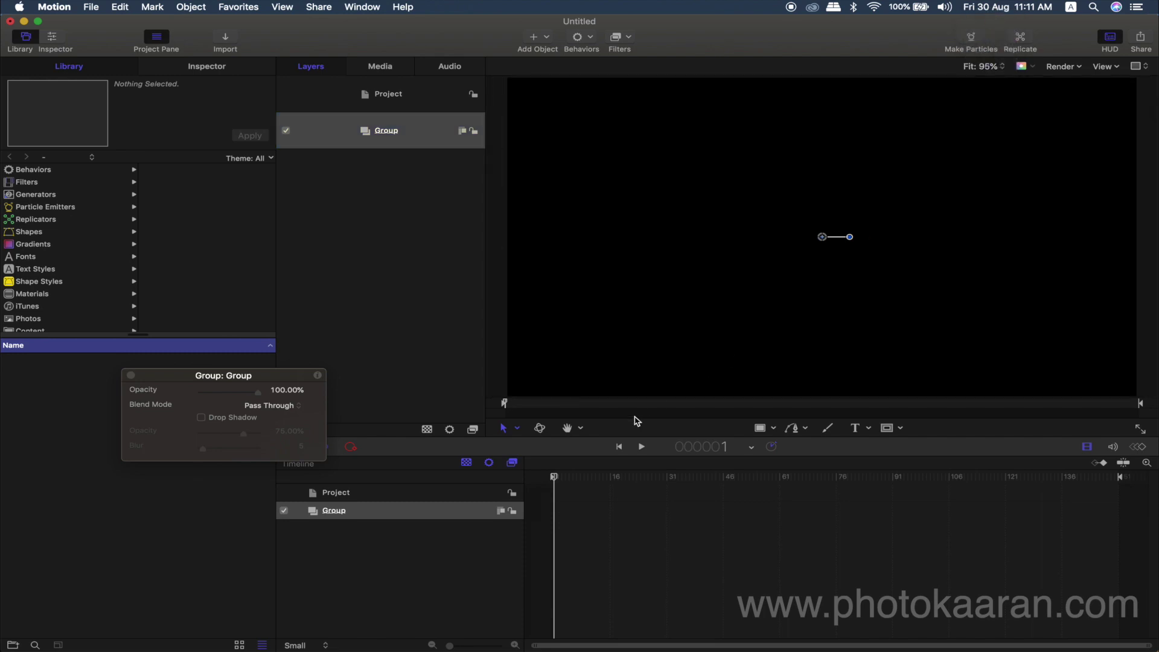
left_click(856, 429)
left_click_drag(527, 103, 1117, 377)
type("Welcome")
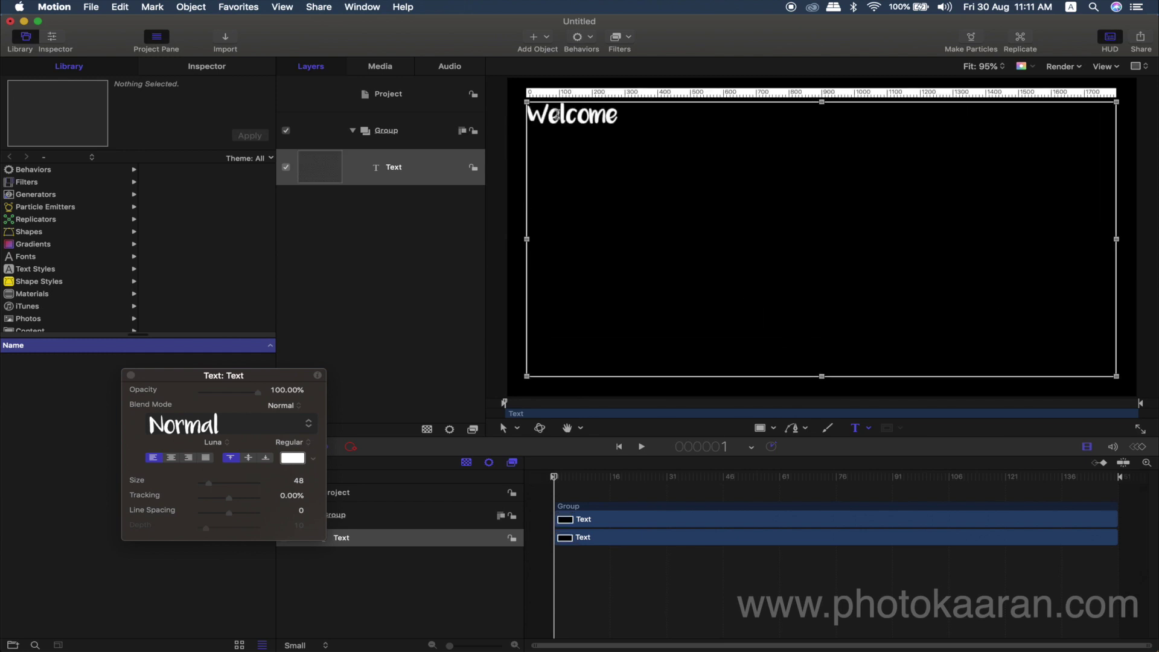
- Keep the Luna font for the Welcome text and center it horizontally and vertically in its box
key("super+a")
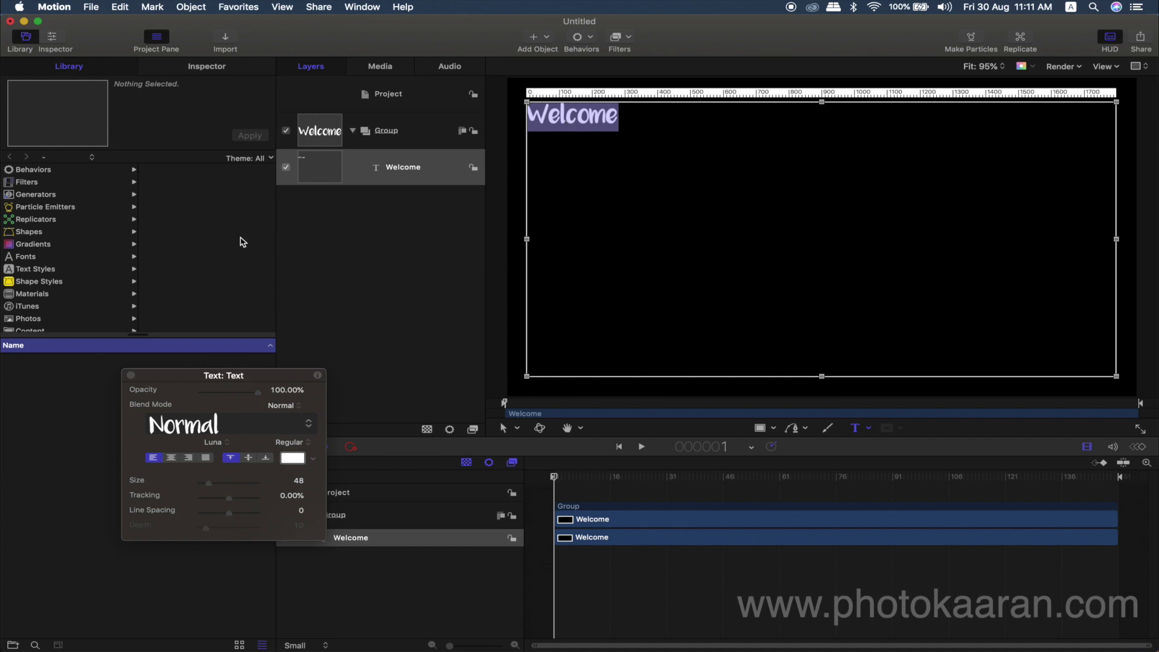
key("super+t")
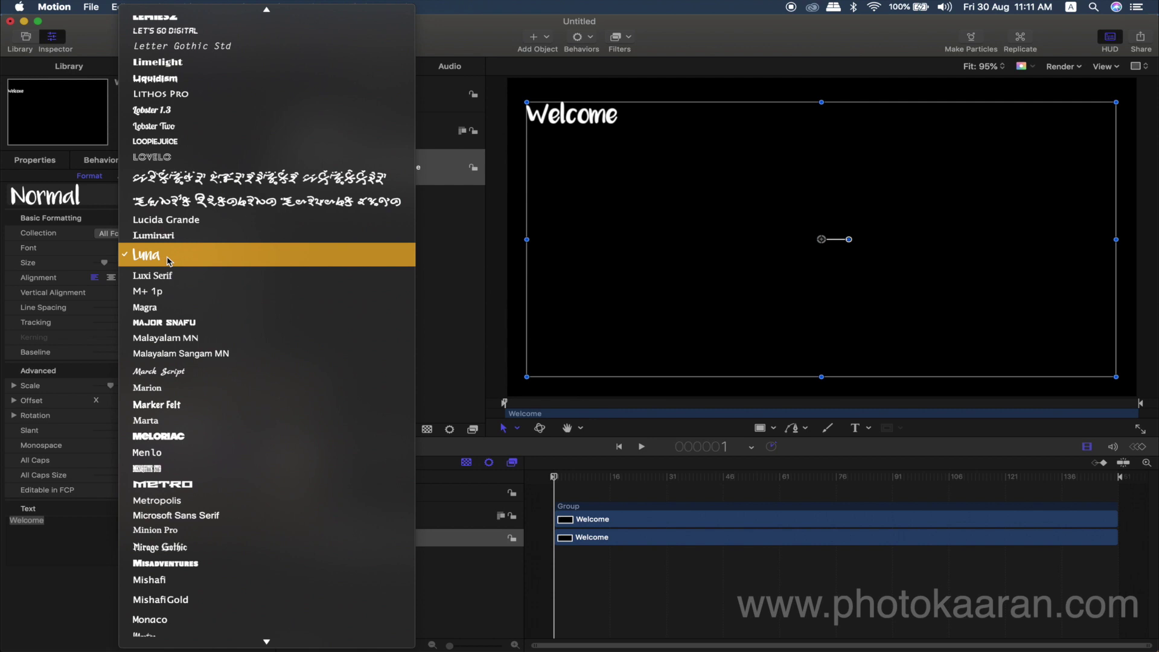
left_click(169, 261)
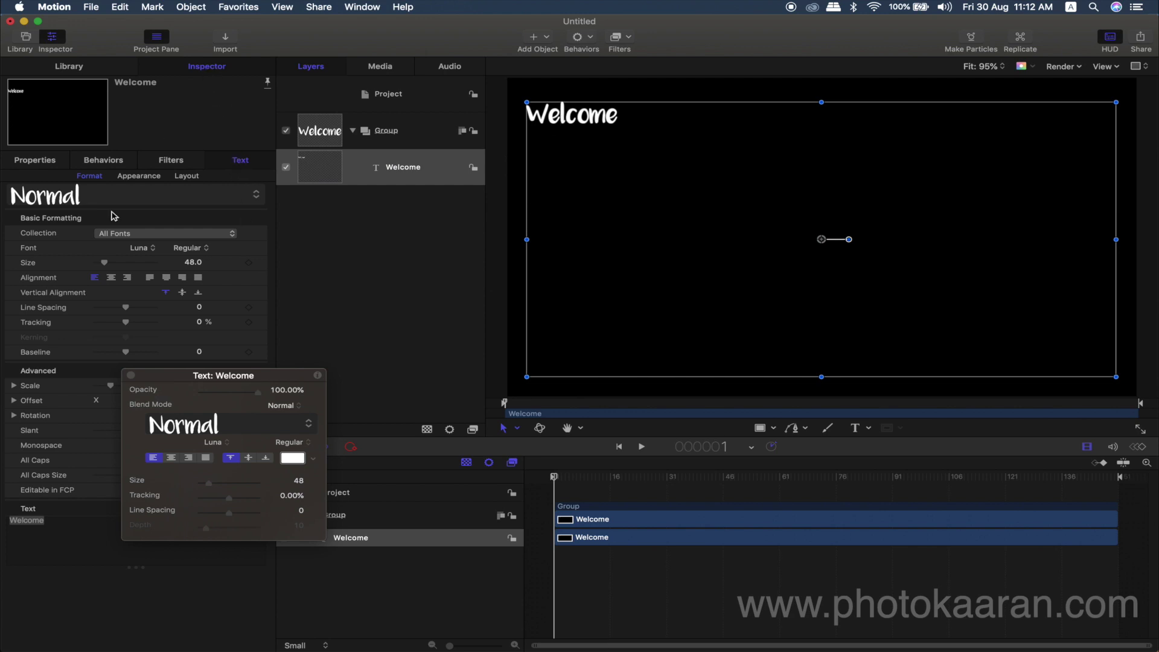
left_click(111, 278)
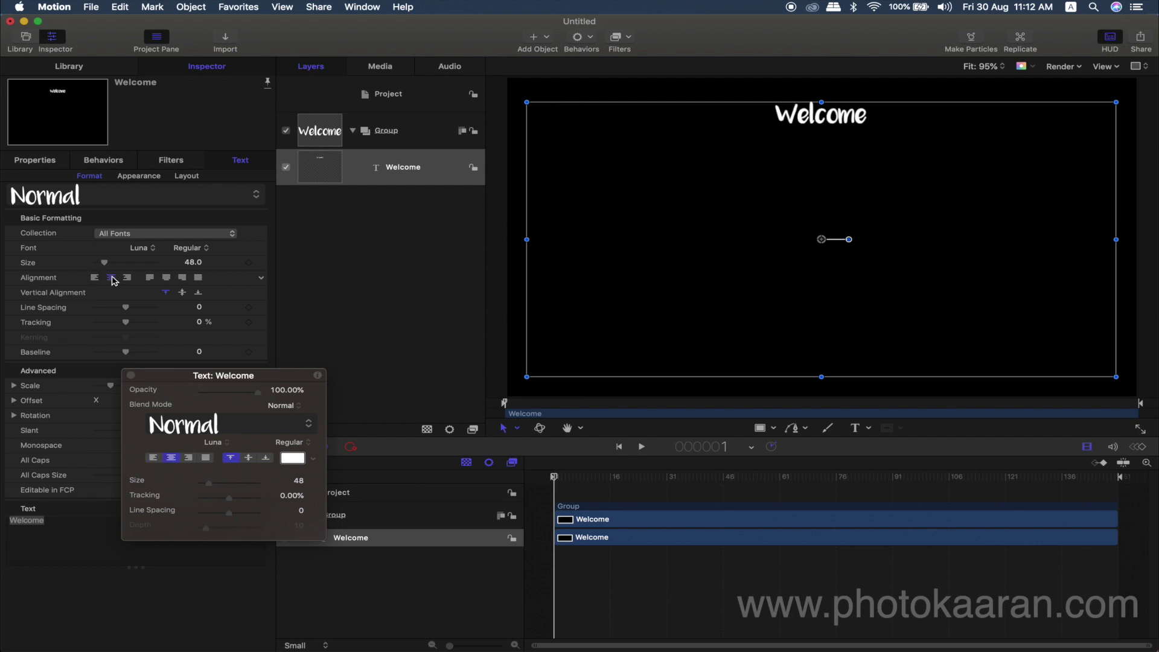
left_click(182, 294)
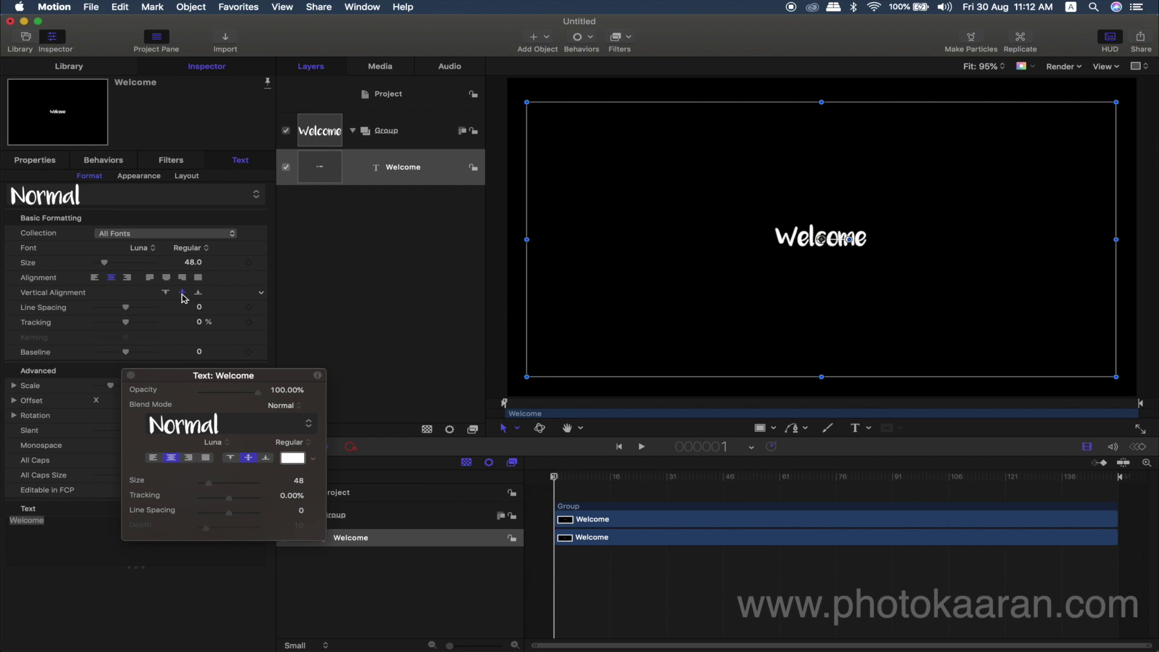
left_click(408, 292)
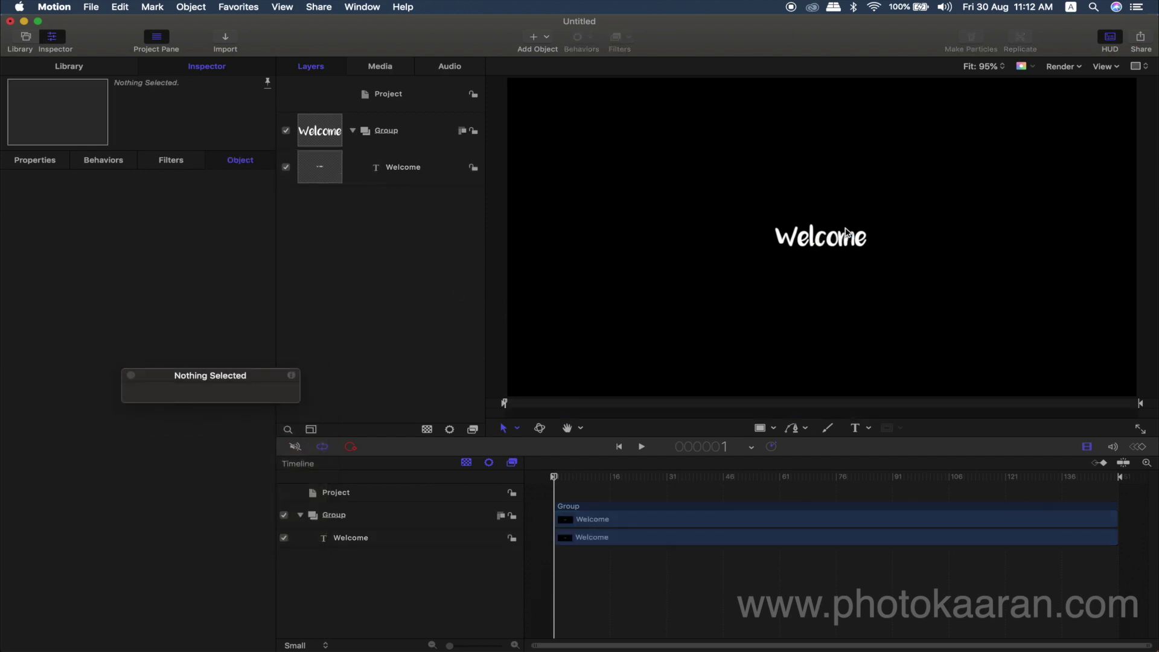
- Nudge the Welcome text to the canvas center and set its size to 227 and tracking to 6.86%
left_click(820, 239)
left_click_drag(827, 245, 825, 242)
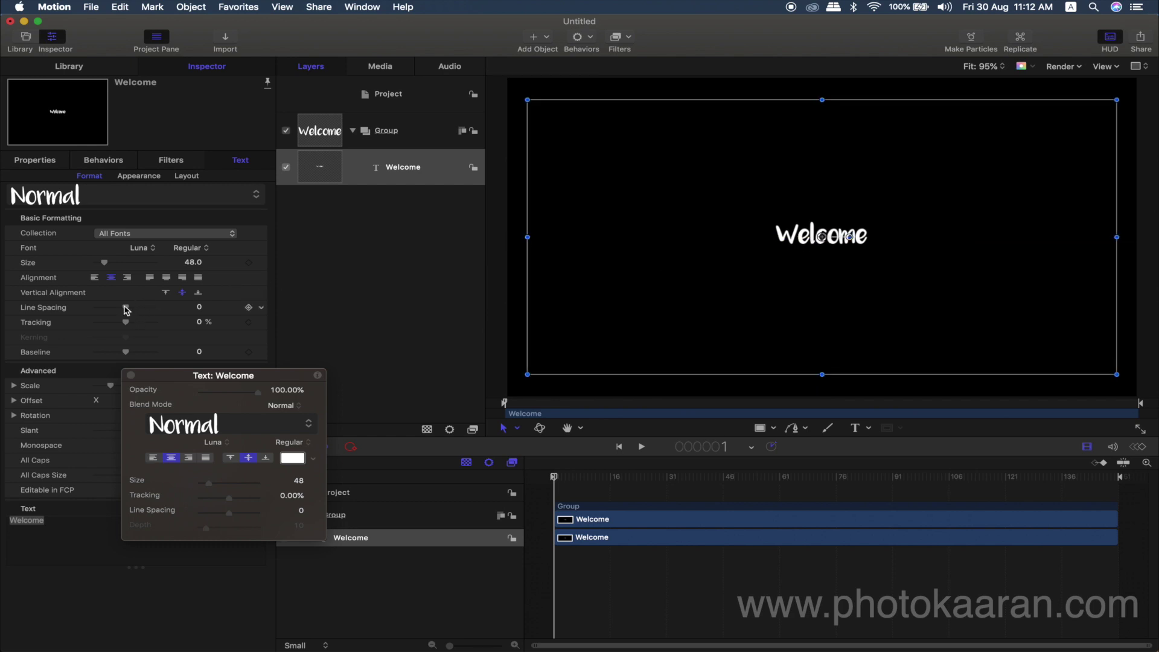
left_click_drag(105, 263, 148, 265)
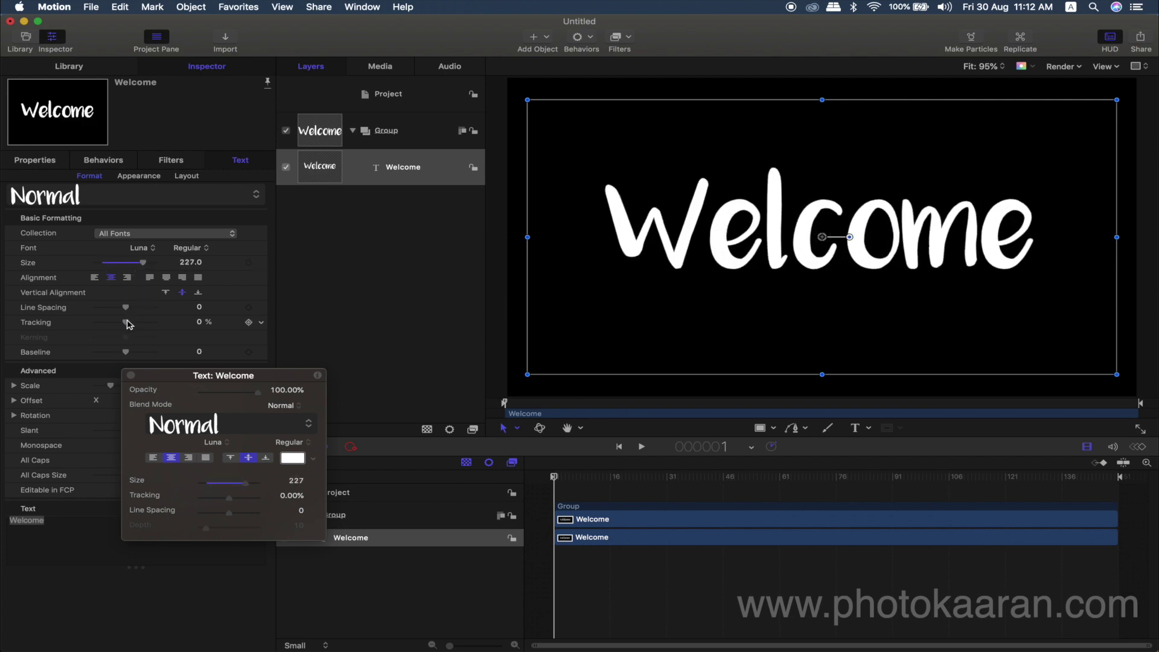
left_click_drag(126, 322, 128, 322)
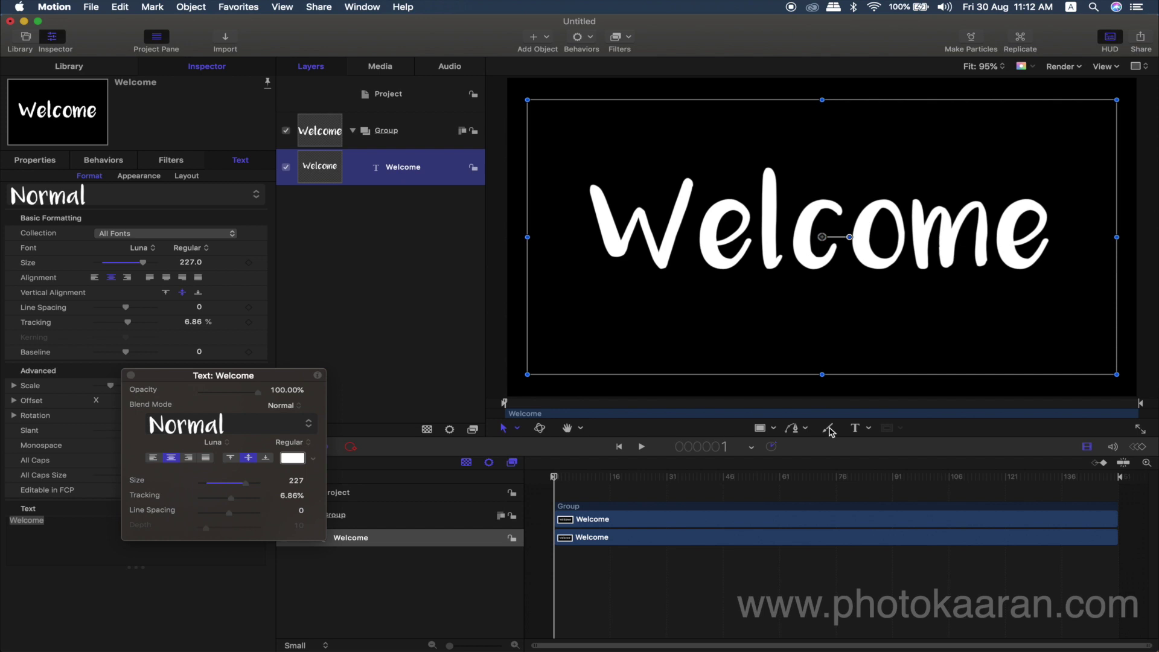
- Paint one continuous green 65-pixel Write On stroke over the Welcome letters, from the W to the final e, using the Paint Stroke tool
key("Escape")
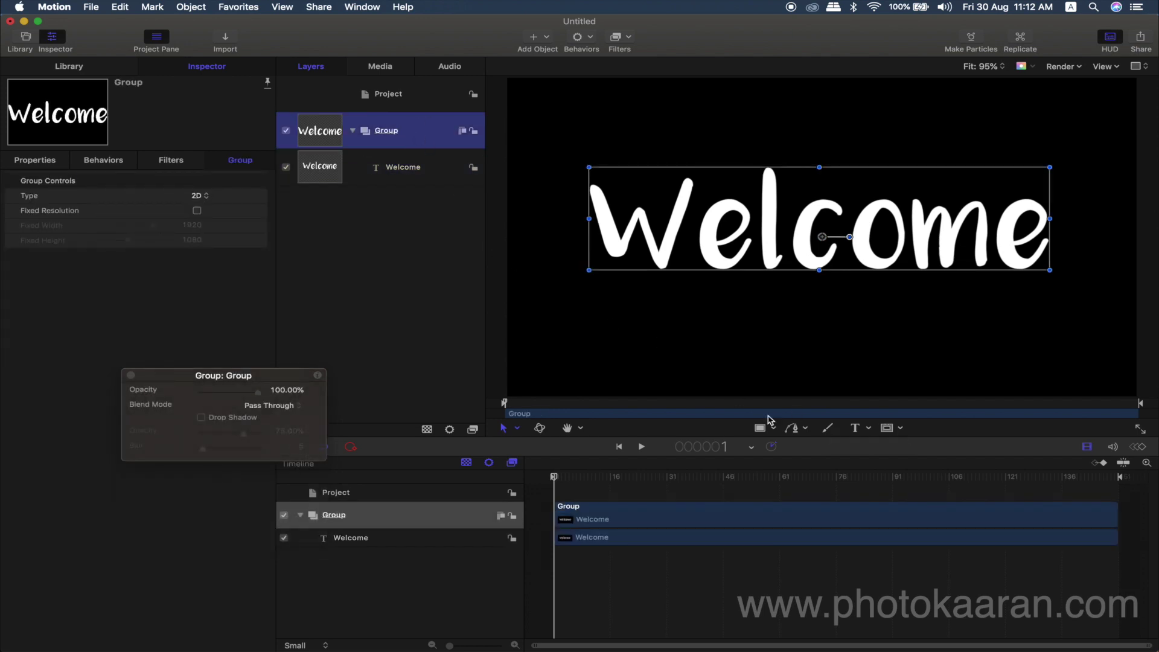
left_click(828, 430)
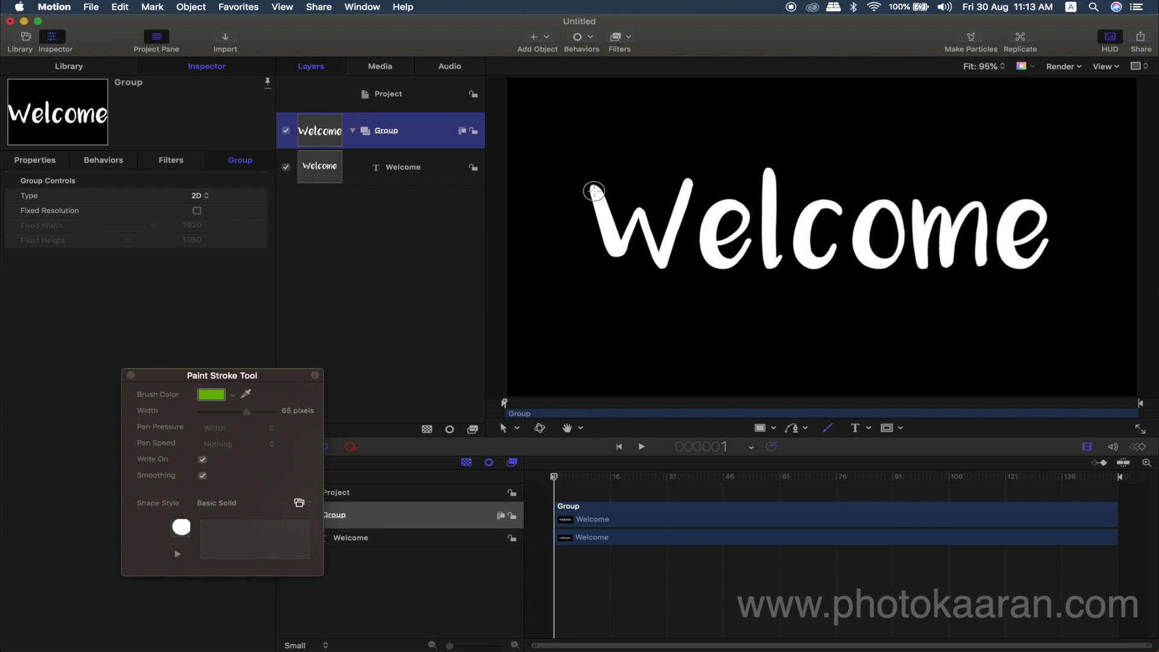
mouse_move(594, 191)
left_mouse_down()
mouse_move(633, 215)
mouse_move(660, 253)
mouse_move(673, 217)
mouse_move(722, 172)
mouse_move(754, 206)
mouse_move(722, 245)
mouse_move(733, 207)
mouse_move(712, 250)
mouse_move(746, 240)
mouse_move(770, 206)
mouse_move(779, 257)
mouse_move(850, 204)
mouse_move(798, 227)
mouse_move(828, 255)
mouse_move(863, 227)
mouse_move(898, 250)
mouse_move(875, 206)
mouse_move(911, 183)
mouse_move(925, 254)
mouse_move(940, 213)
mouse_move(945, 259)
mouse_move(979, 198)
mouse_move(1048, 320)
mouse_move(1075, 230)
mouse_move(1042, 225)
mouse_move(1016, 240)
mouse_move(1041, 206)
mouse_move(1005, 237)
mouse_move(1029, 259)
mouse_move(1045, 241)
left_mouse_up()
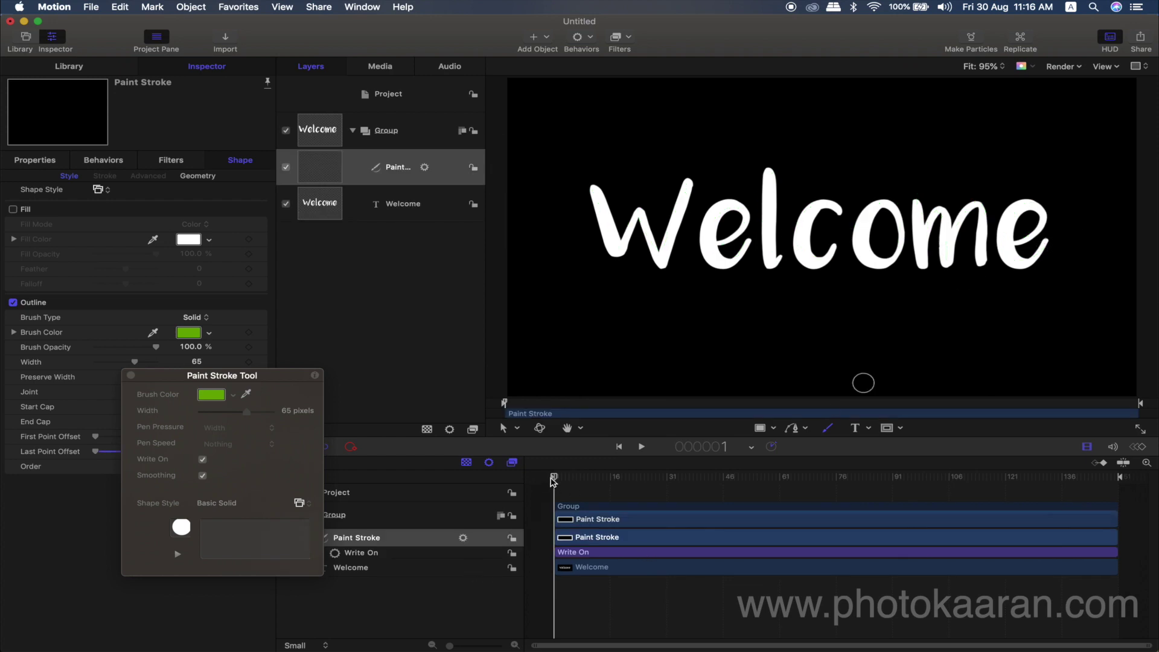
- Move the playhead to frame 149 and display the paint stroke's control points for editing
left_click_drag(560, 480, 913, 486)
left_click_drag(934, 485, 1112, 489)
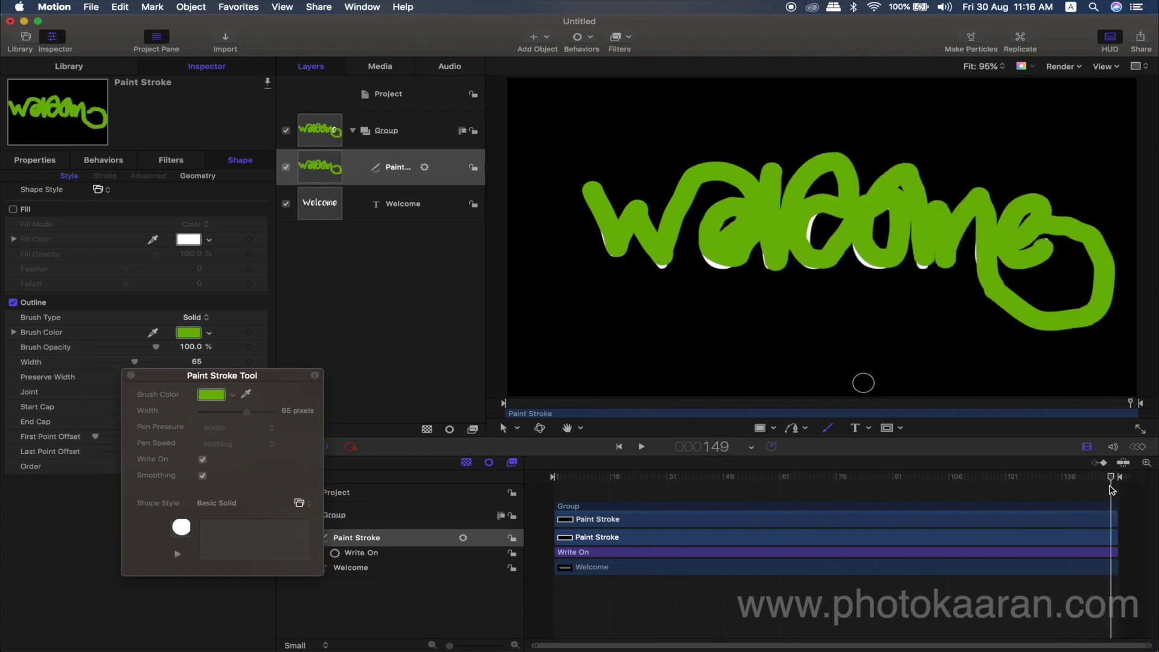
left_click(504, 429)
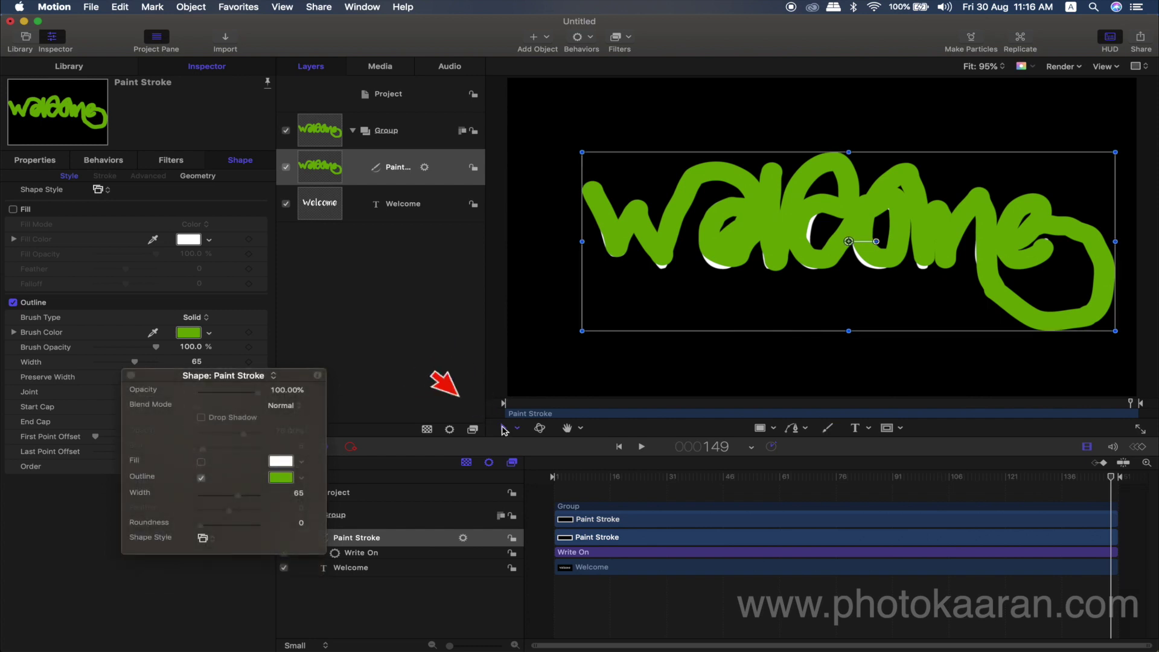
double_click(610, 236)
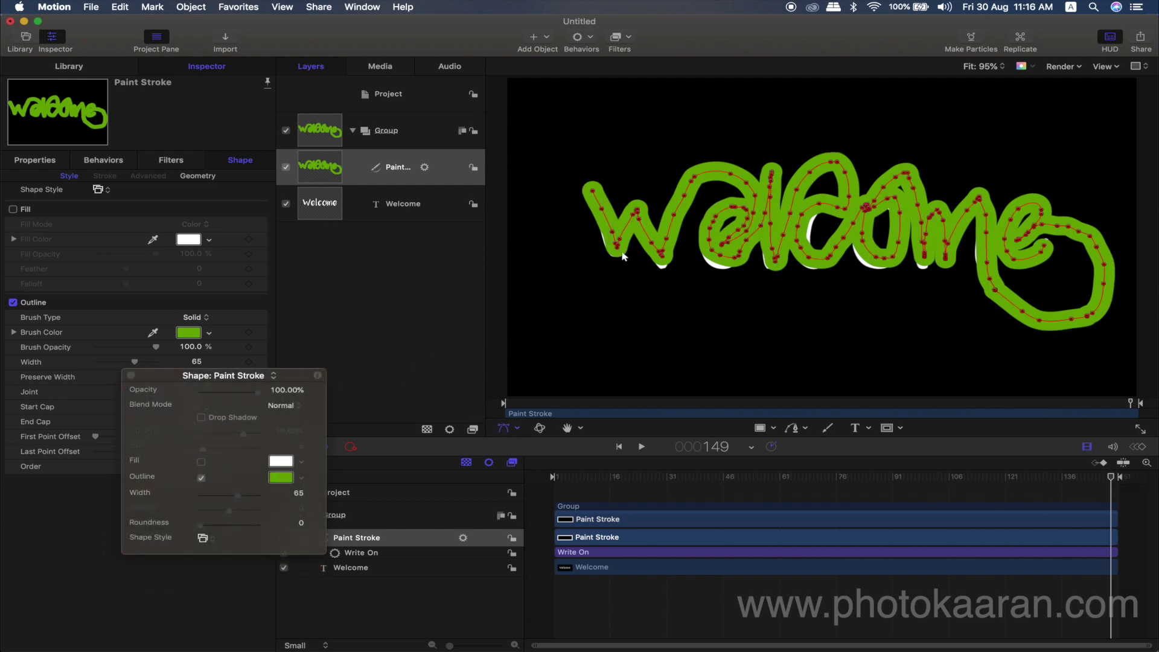
- Lower the stroke's control points along the W so the green covers the white tip at its second valley
left_click(1004, 70)
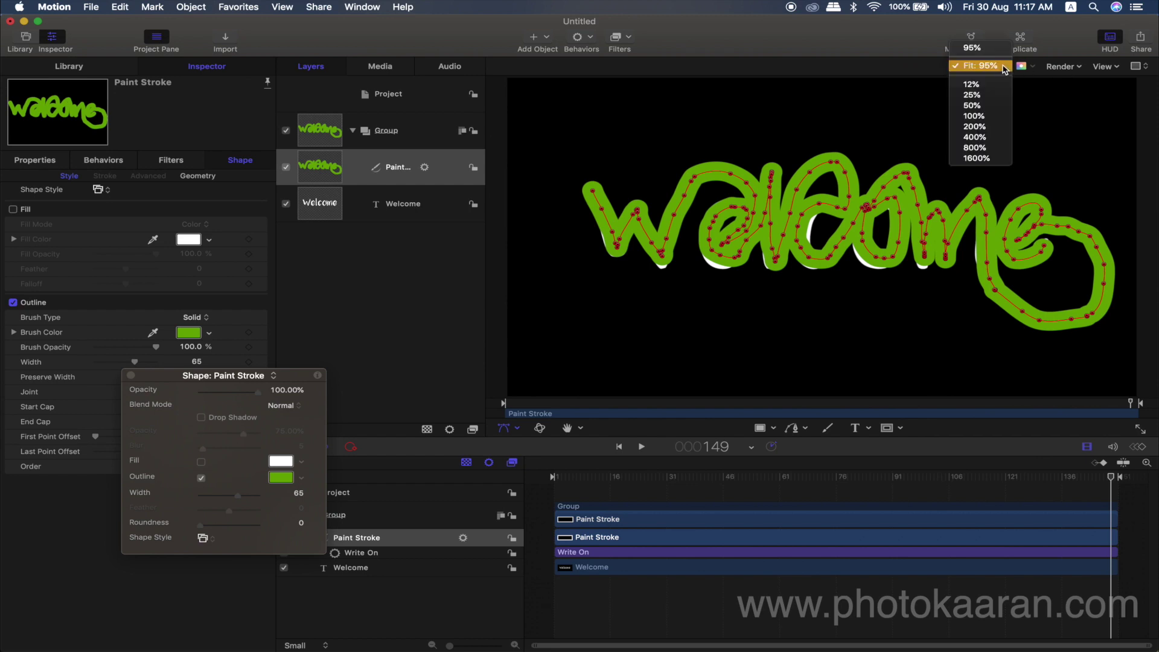
left_click(977, 129)
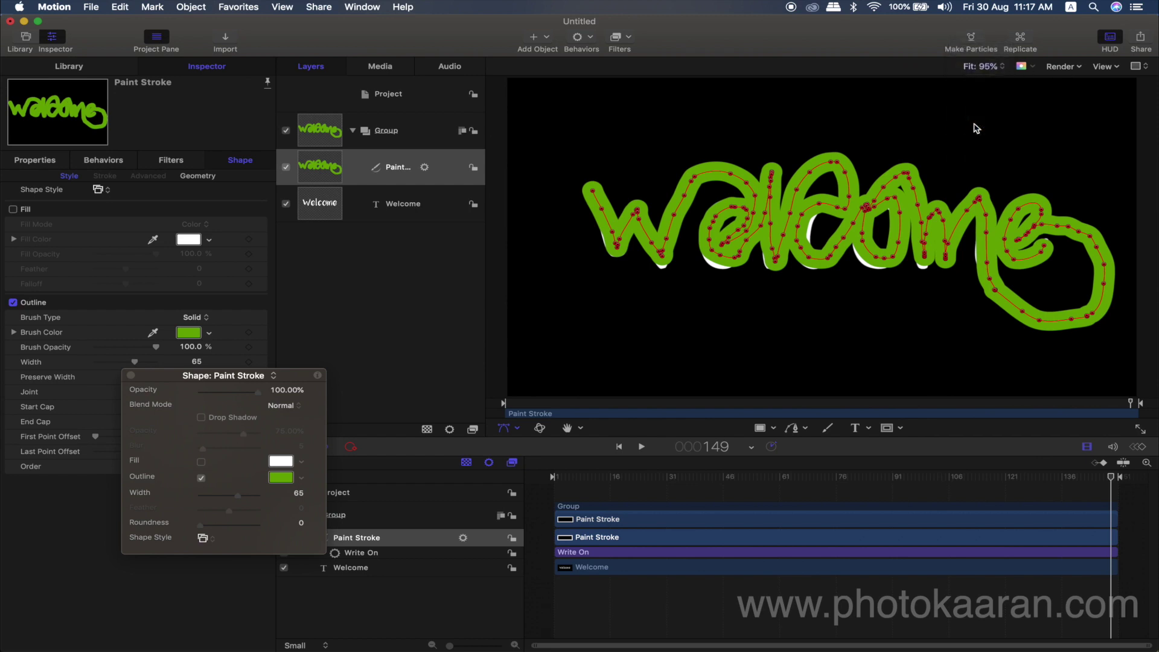
scroll(661, 246, "left", 5)
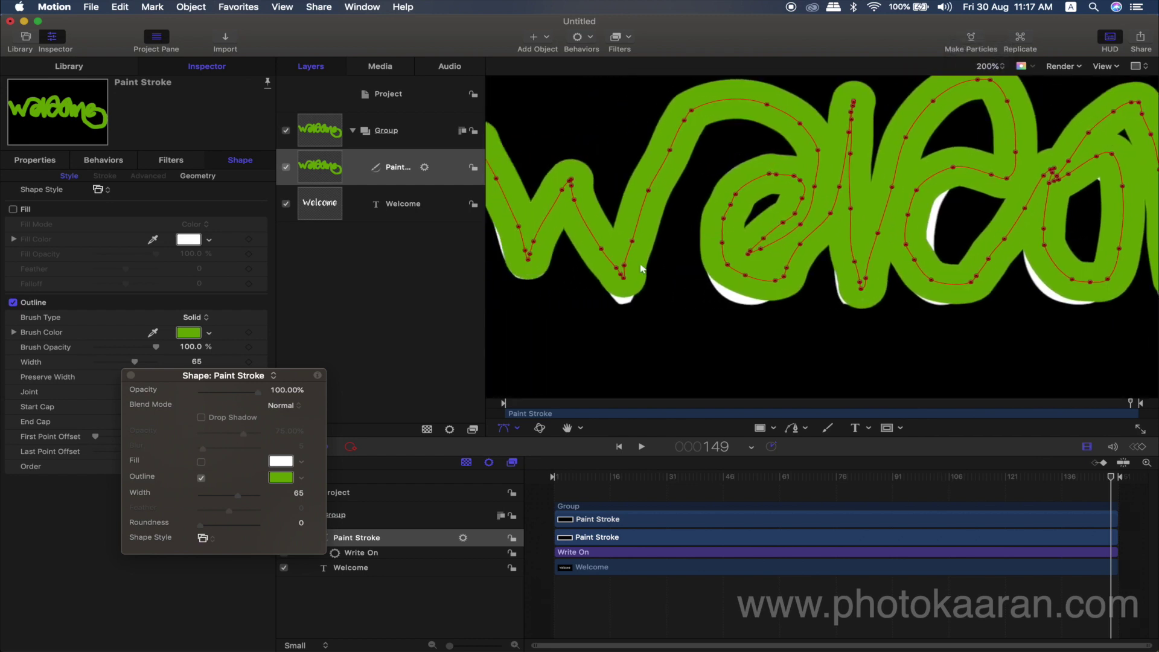
scroll(624, 293, "left", 2)
left_click_drag(534, 215, 540, 233)
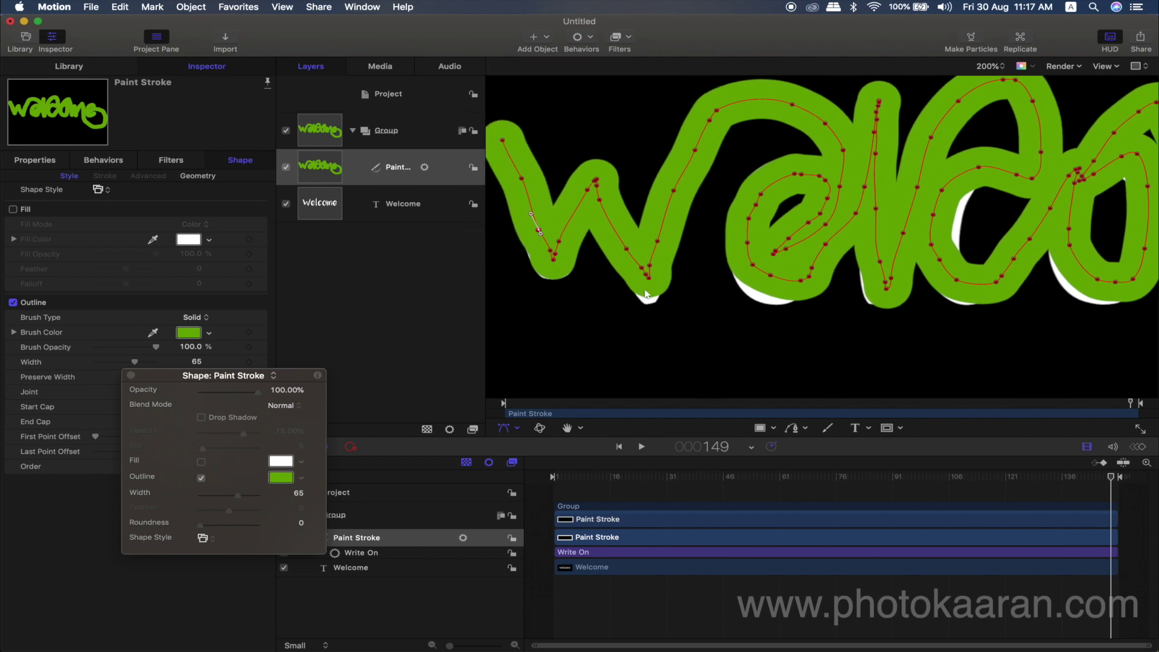
left_click_drag(651, 281, 649, 294)
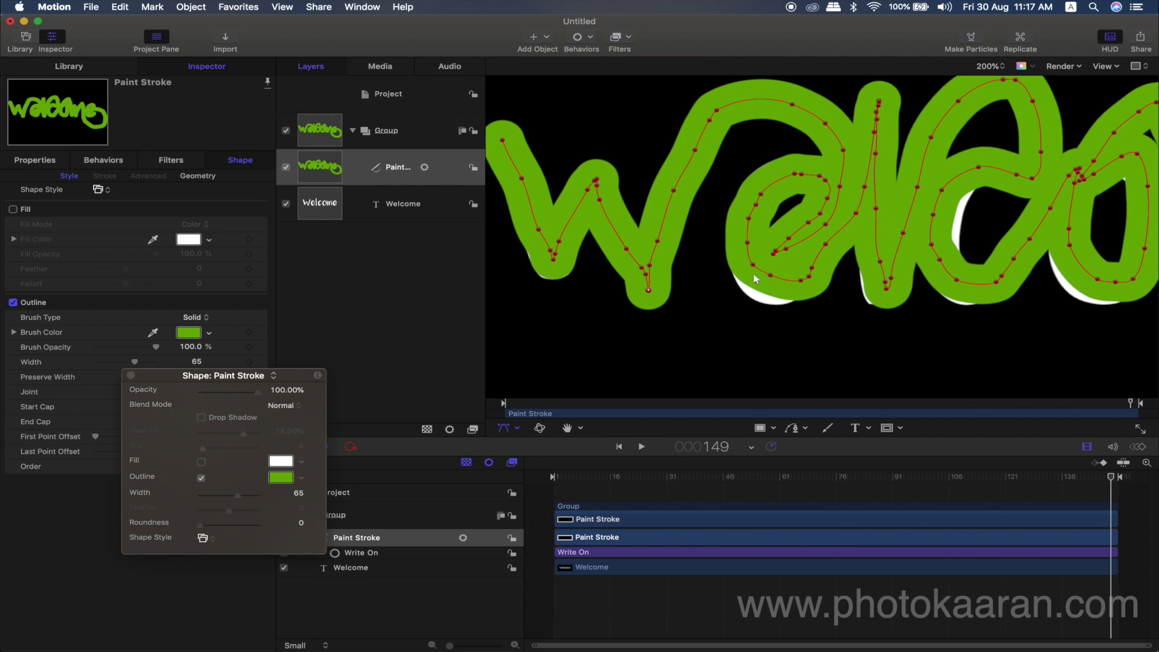
- Shift the stroke's control points along the lower edges of e, l, c and o to cover the exposed white lettering
left_click_drag(769, 276, 763, 288)
left_click(752, 265)
left_click_drag(886, 288, 882, 293)
left_click_drag(931, 244, 953, 292)
scroll(960, 284, "right", 5)
left_click_drag(1059, 282, 1058, 297)
scroll(1060, 290, "right", 5)
left_click(1037, 266)
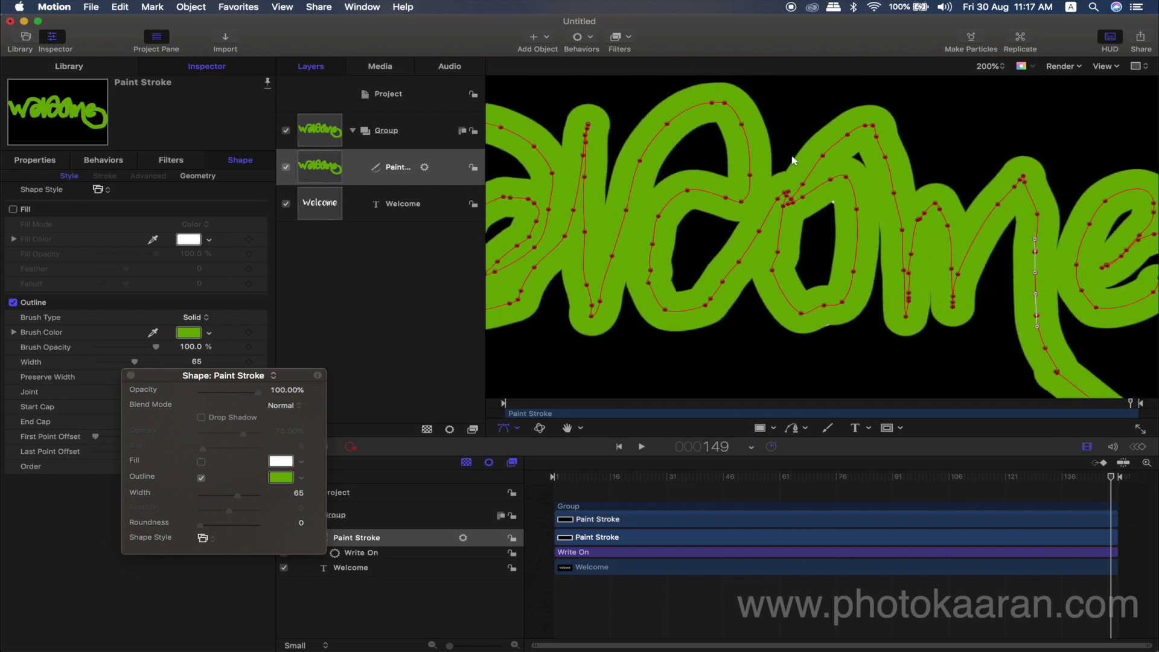
- Raise the paint stroke's end control point slightly at the tail of the final e and fit the whole canvas in view
scroll(997, 266, "right", 5)
left_click_drag(1021, 280, 1023, 272)
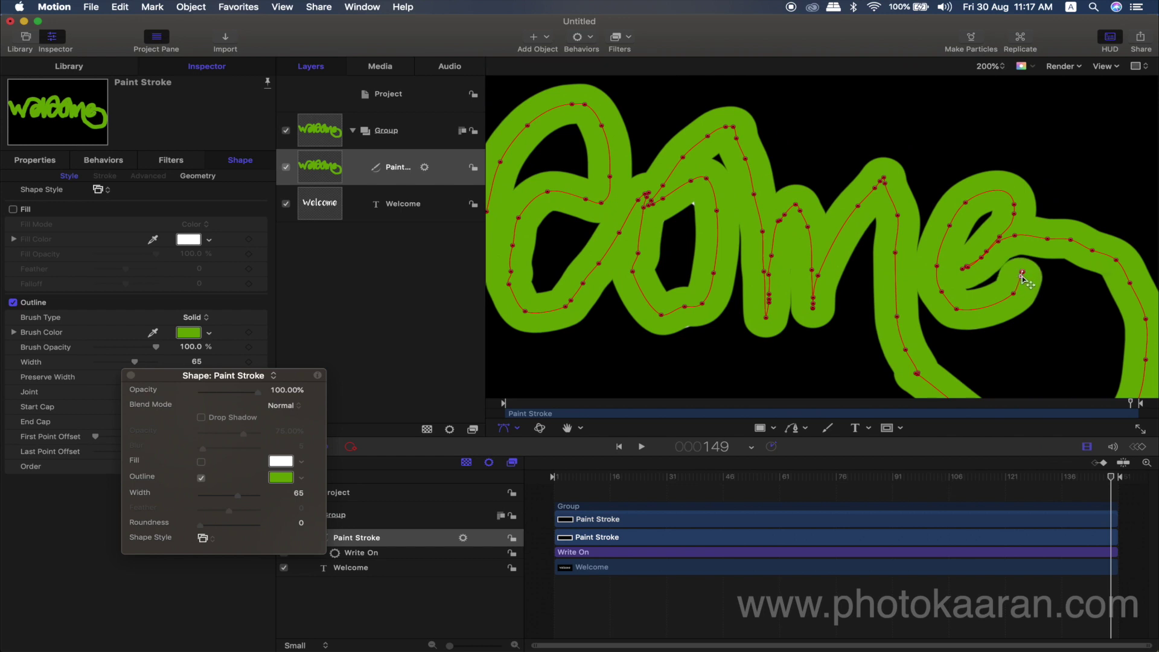
left_click(990, 66)
left_click(991, 21)
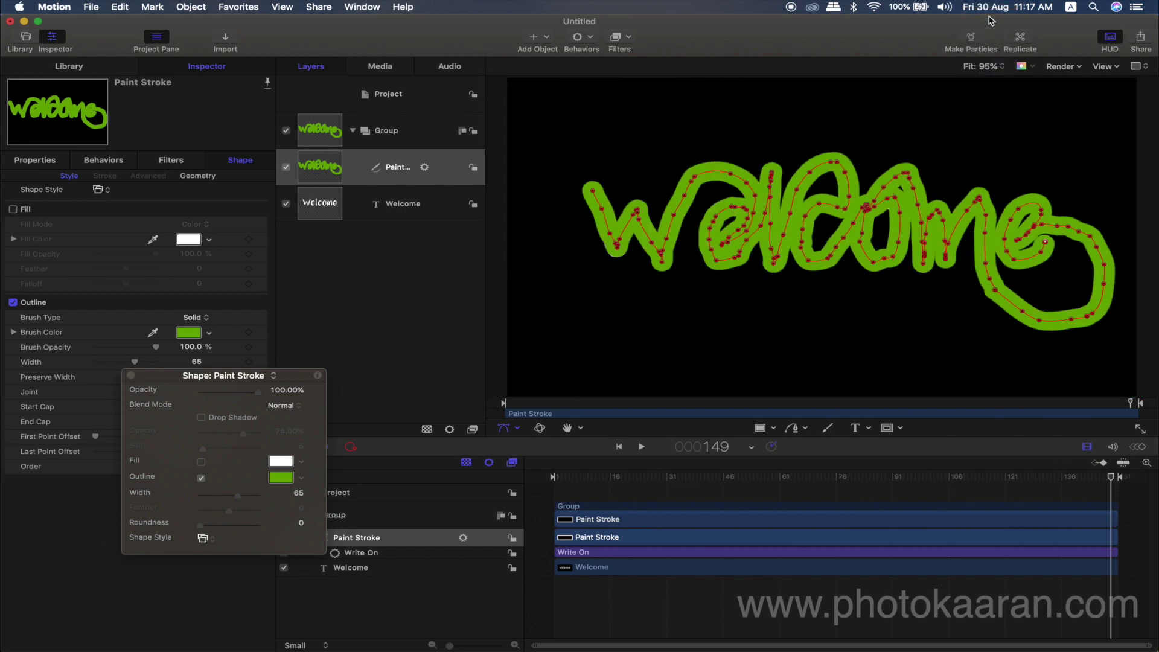
- Add an image mask to the Welcome text with Paint Stroke as its mask source and play the animation from frame 1
left_click_drag(1113, 478, 523, 483)
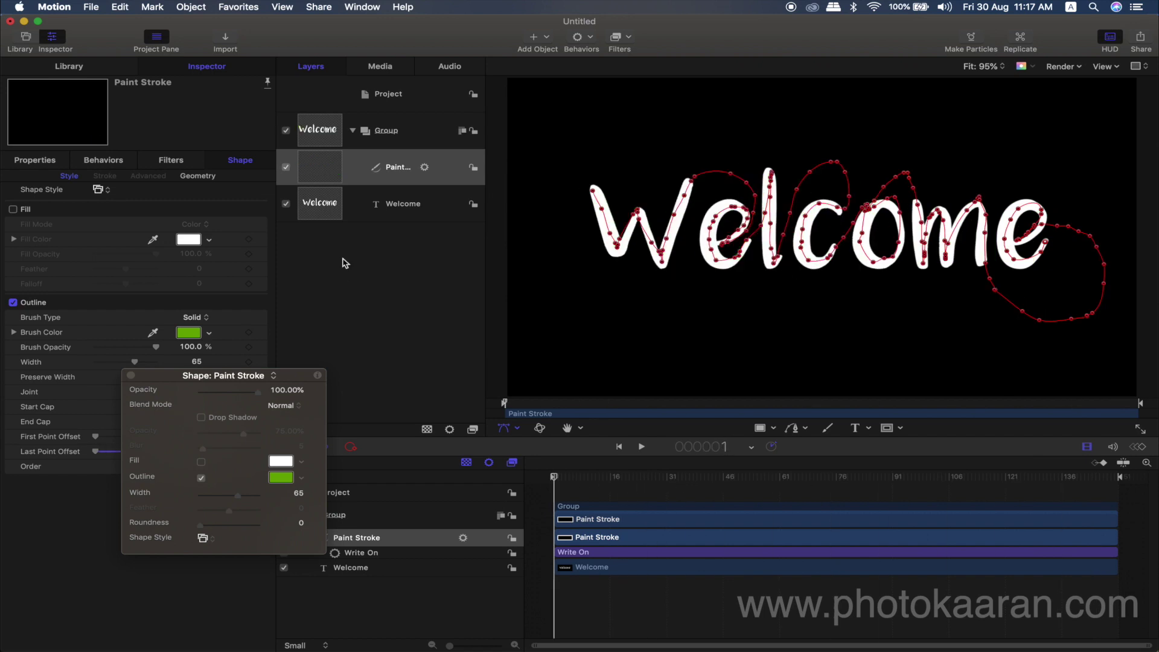
left_click(417, 218)
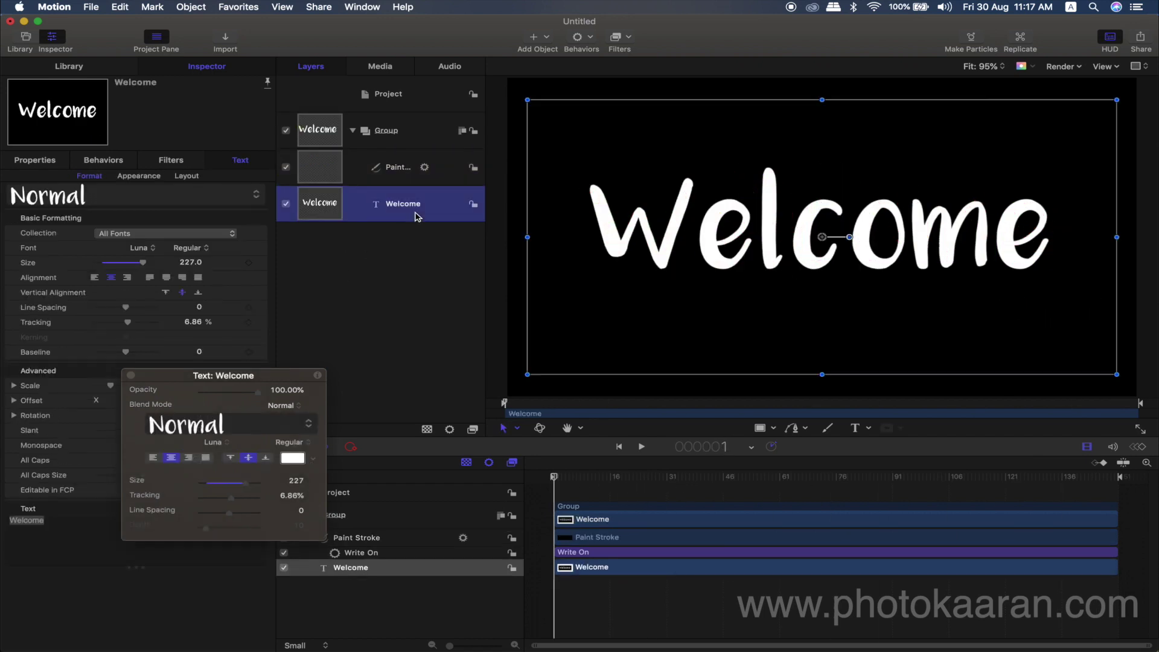
right_click(418, 217)
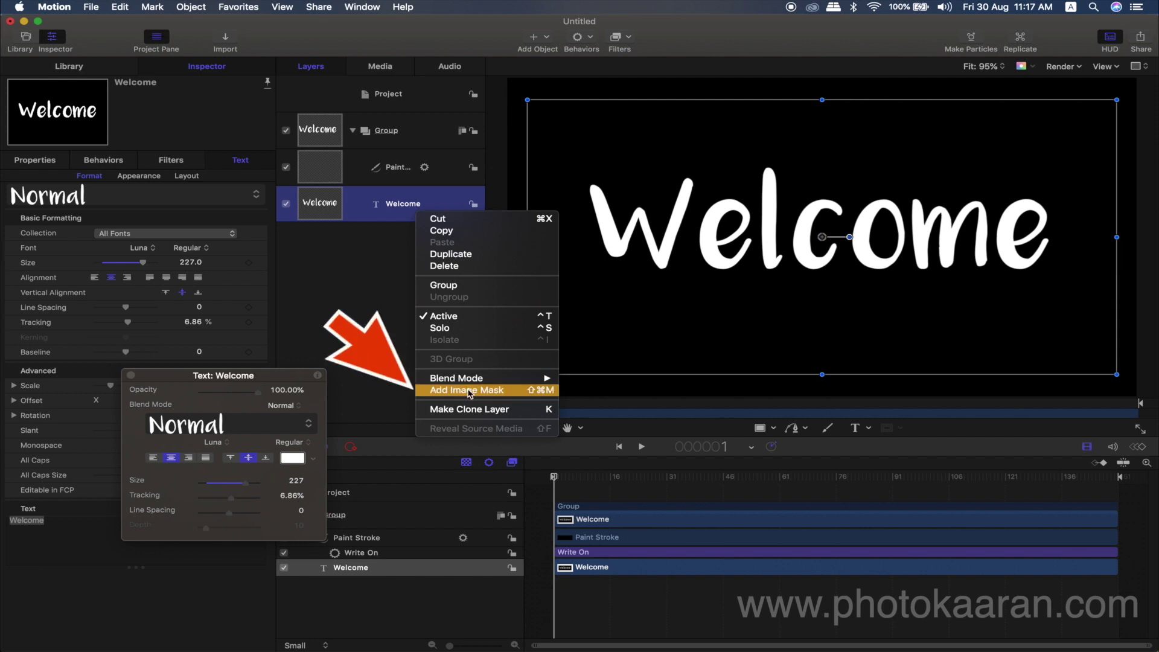
left_click(470, 392)
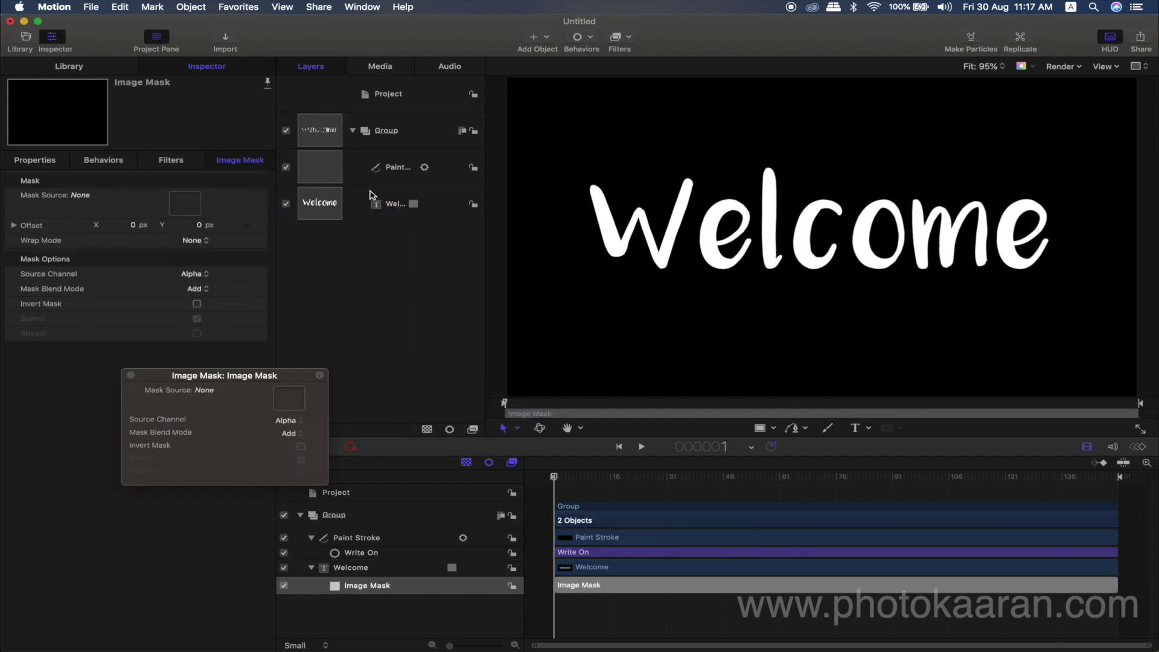
left_click_drag(398, 175, 186, 210)
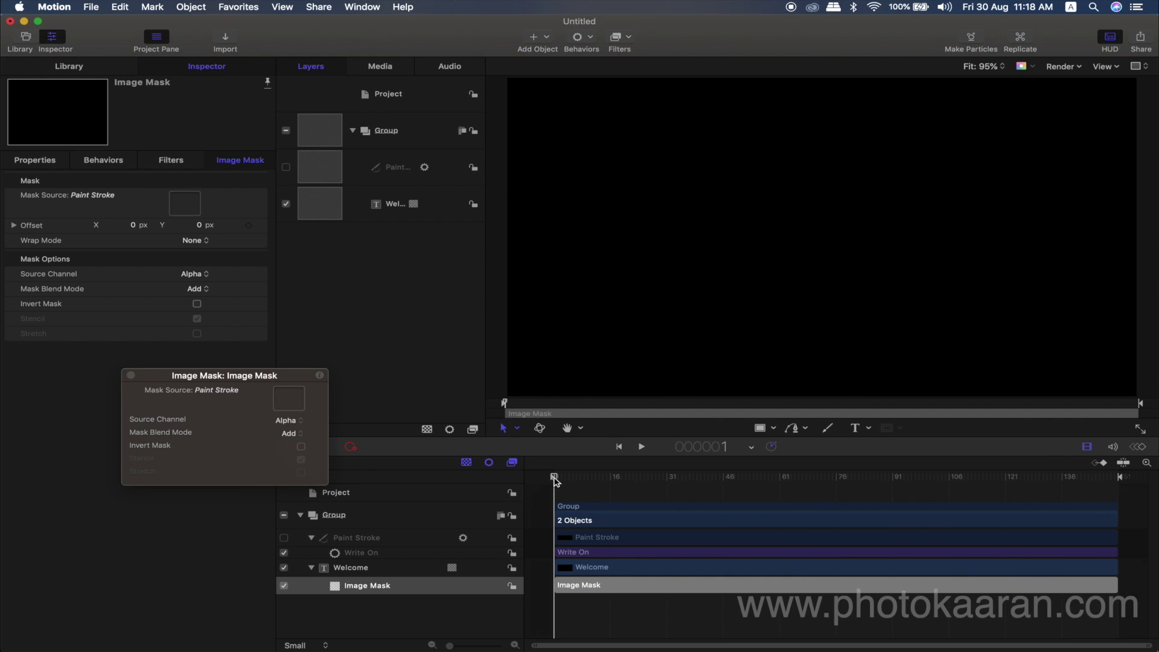
key("space")
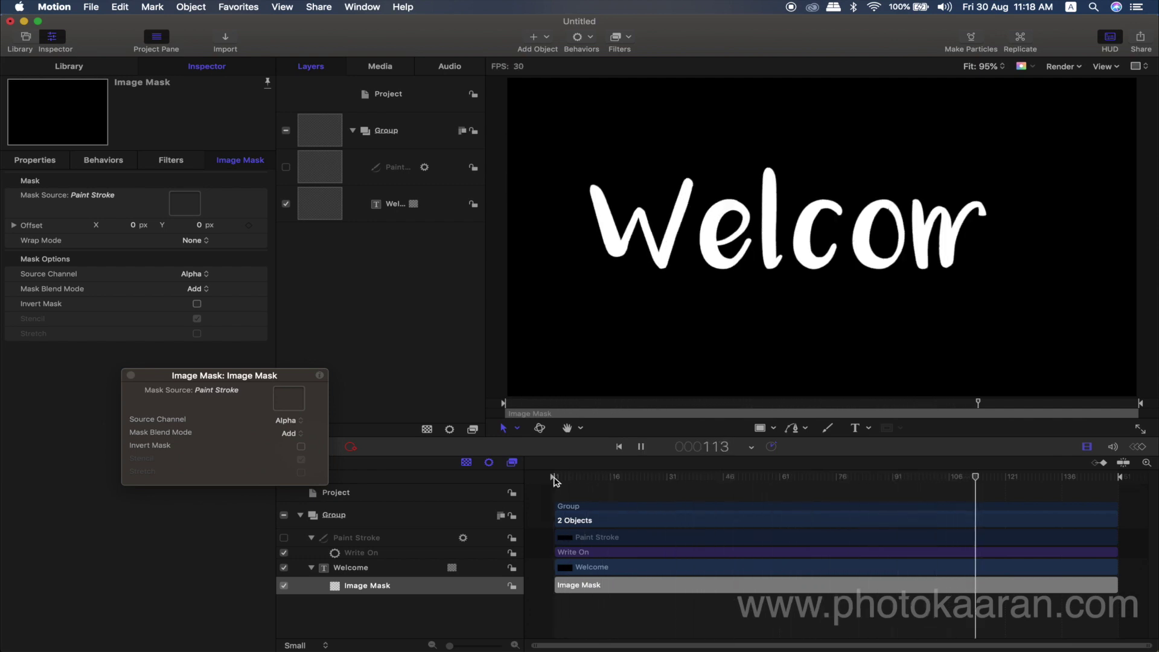
key("space")
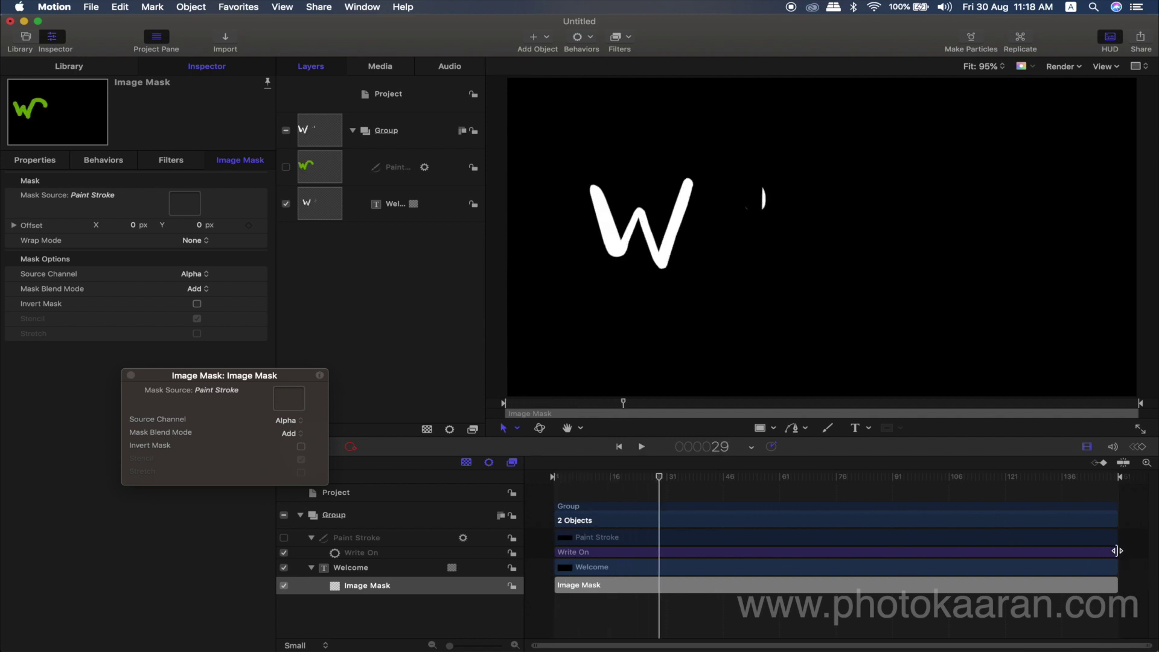
- Shorten the Write On behavior to end at about frame 70 and play back the faster reveal from the start
left_click_drag(1117, 550, 816, 561)
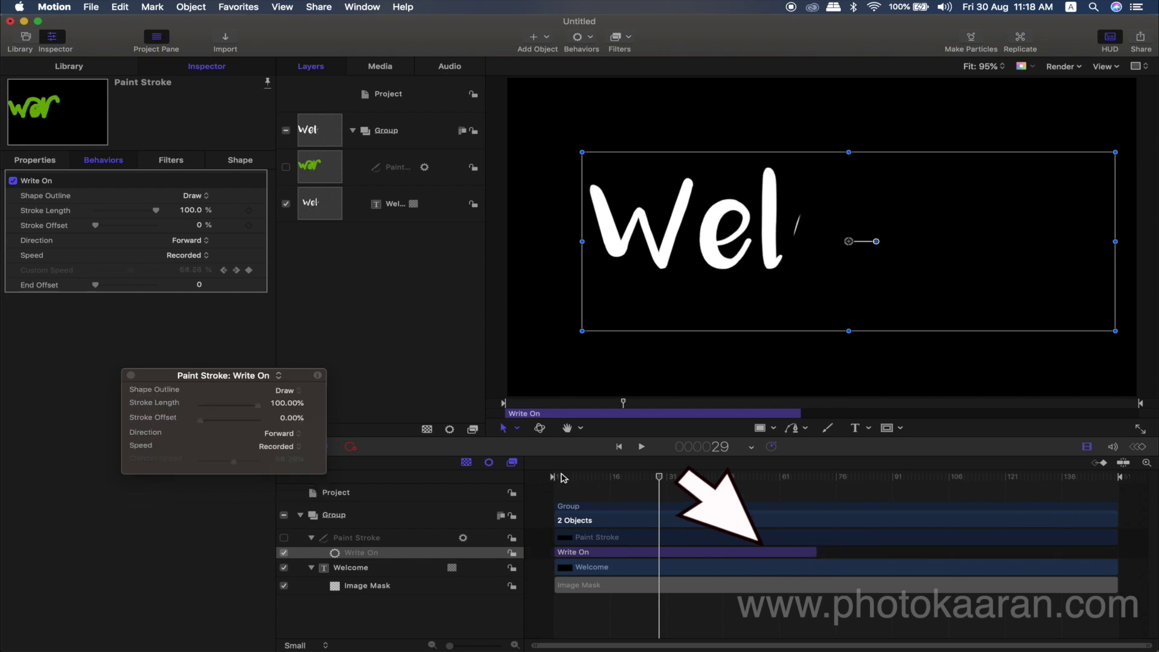
left_click(558, 477)
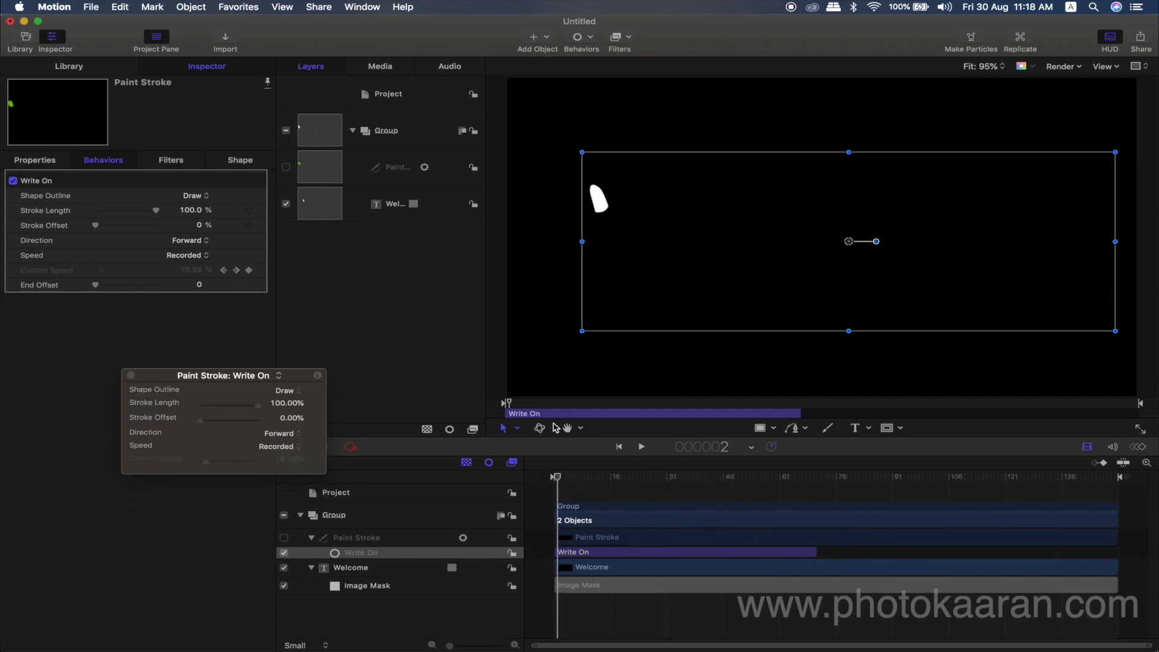
key("space")
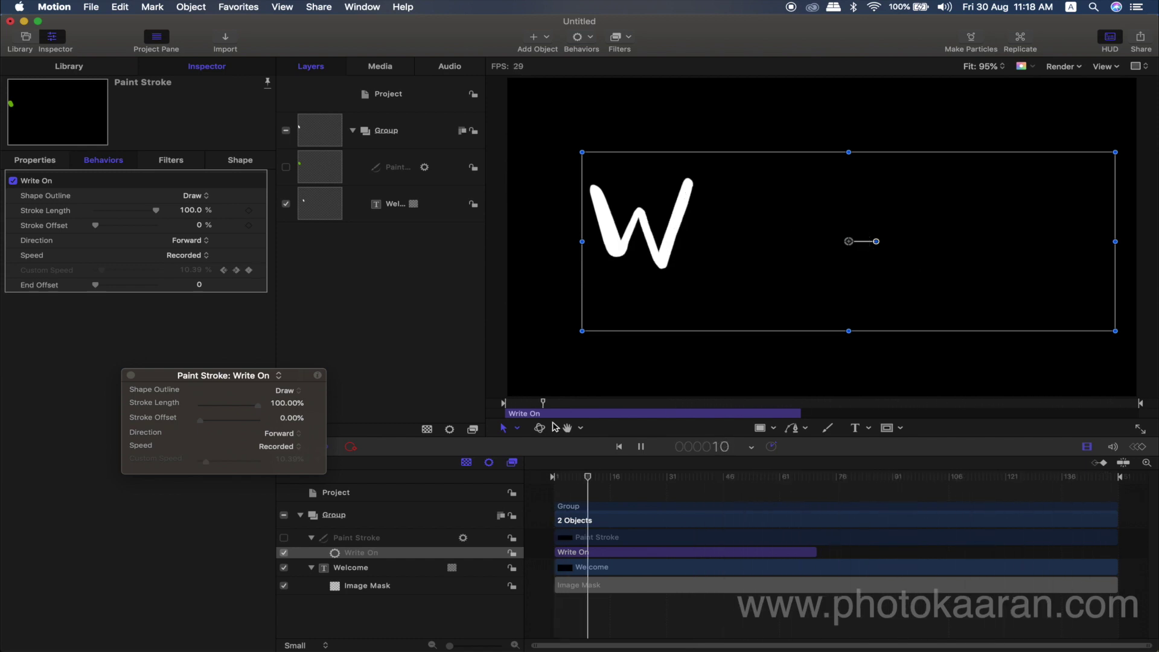
key("space")
left_click_drag(684, 477, 637, 483)
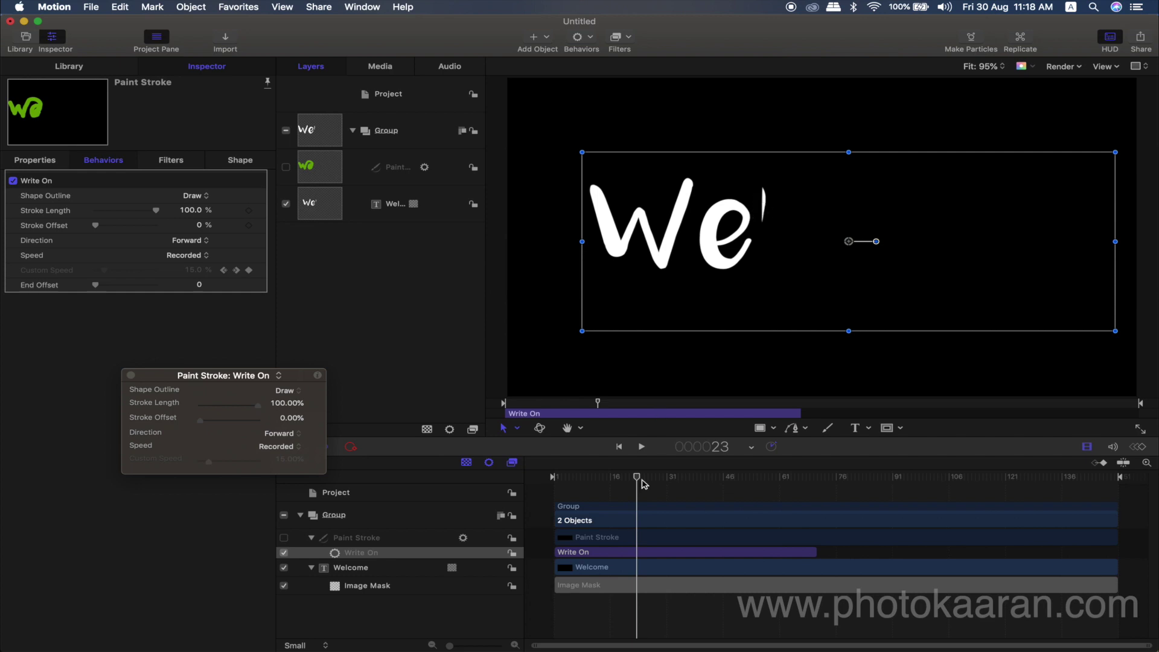
mouse_move(637, 478)
left_mouse_down()
mouse_move(595, 481)
mouse_move(659, 492)
left_mouse_up()
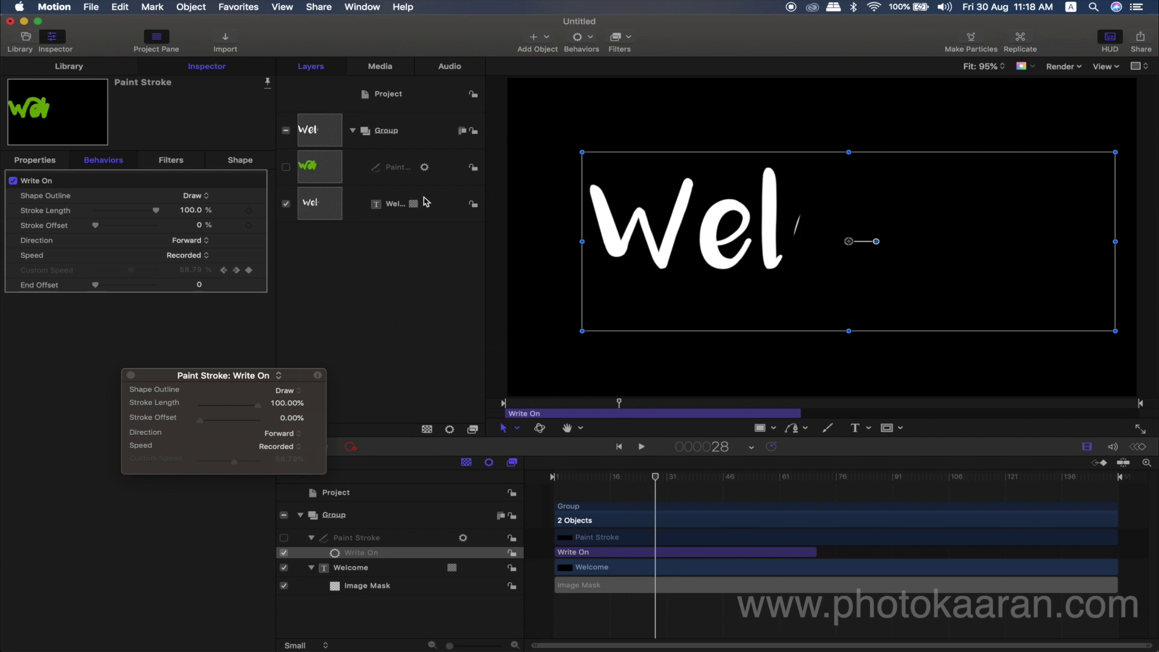
left_click(426, 203)
left_click(663, 481)
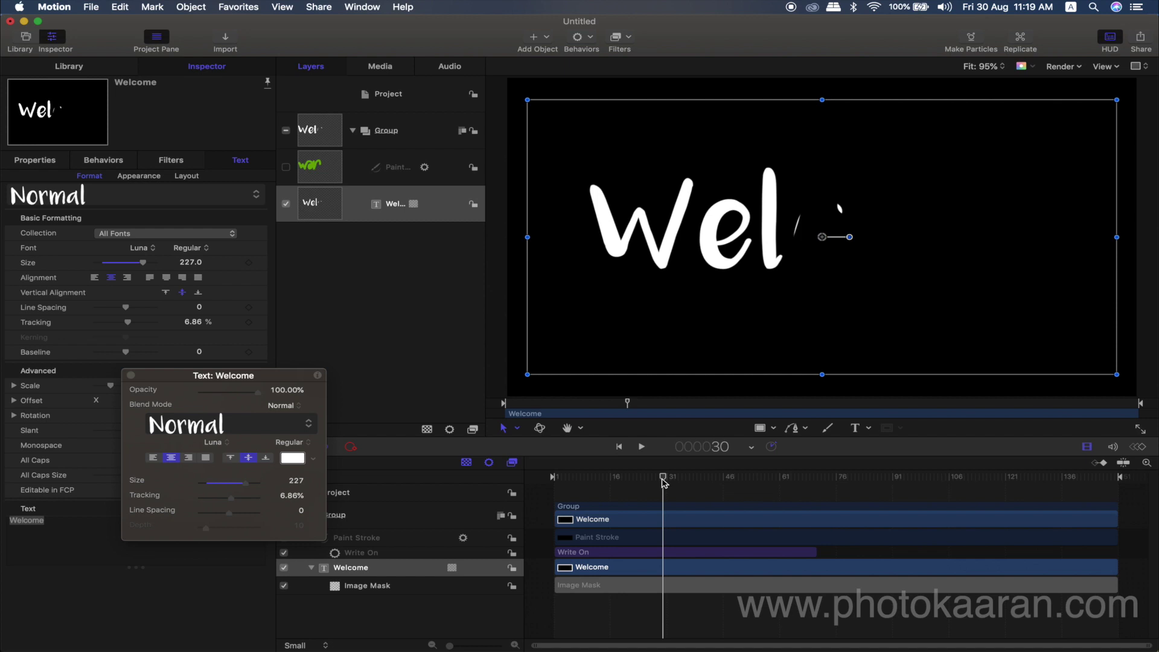
left_click(454, 336)
left_click(422, 145)
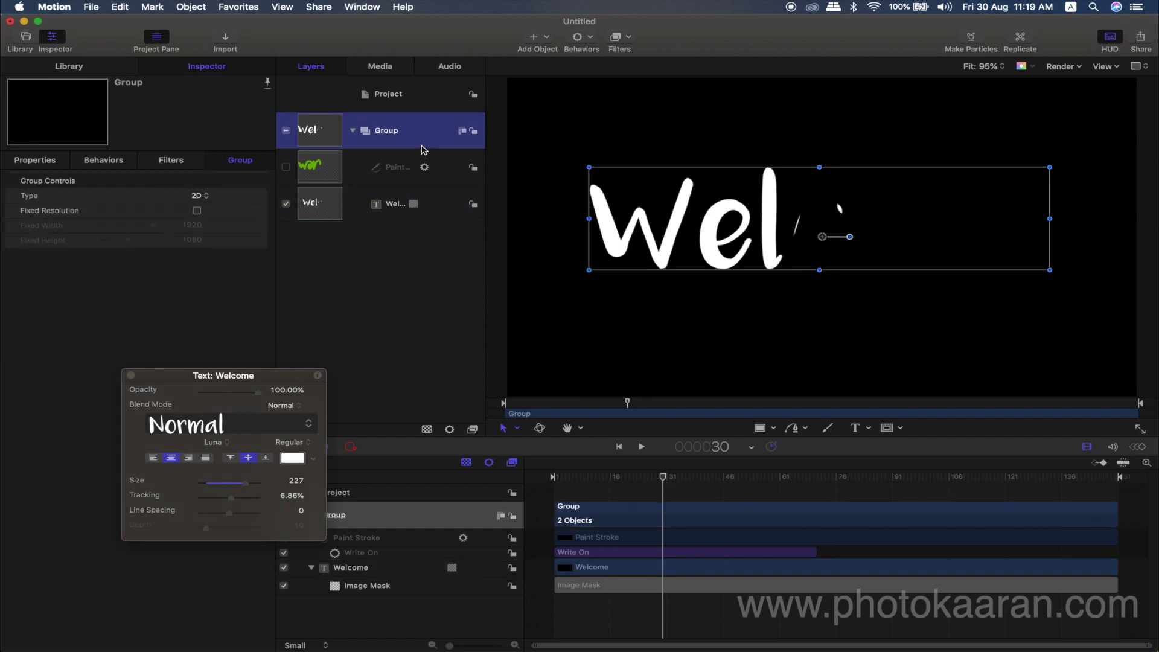
- Publish the title template as "write on -03" in the Dhas Test category
left_click(92, 7)
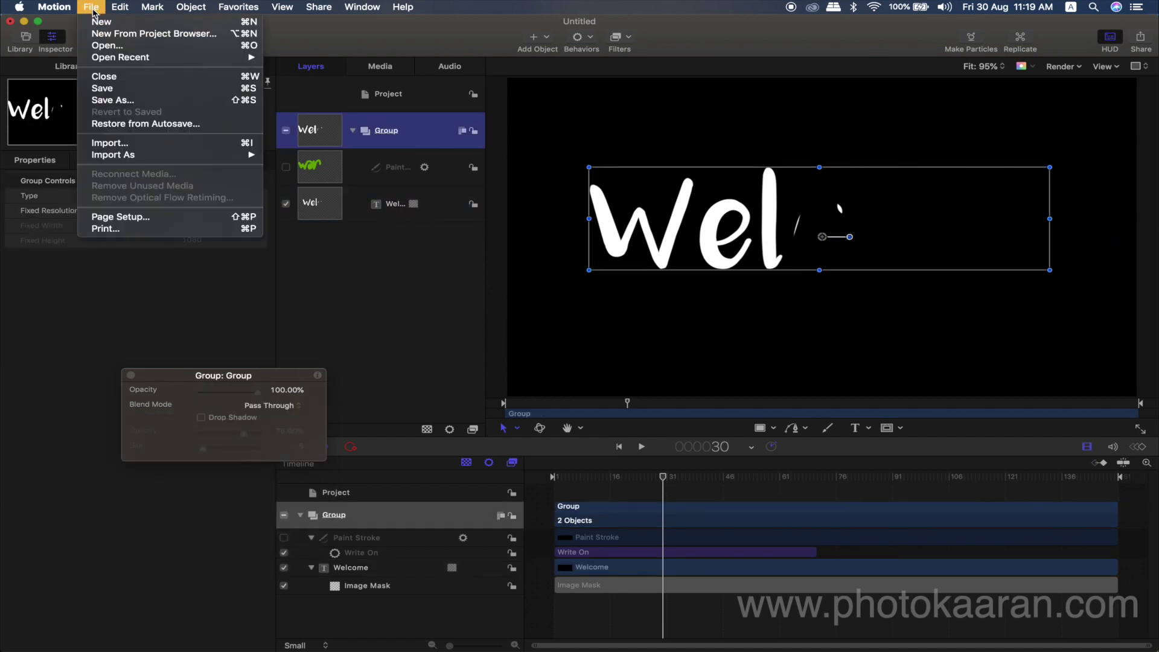
left_click(114, 89)
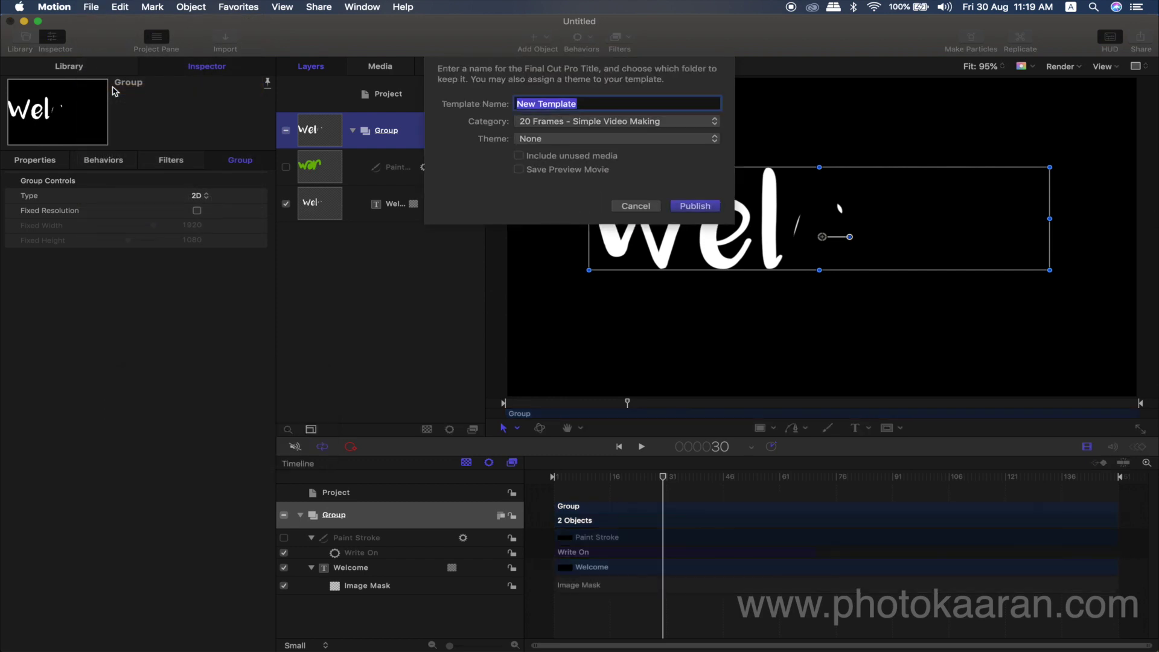
left_click(572, 127)
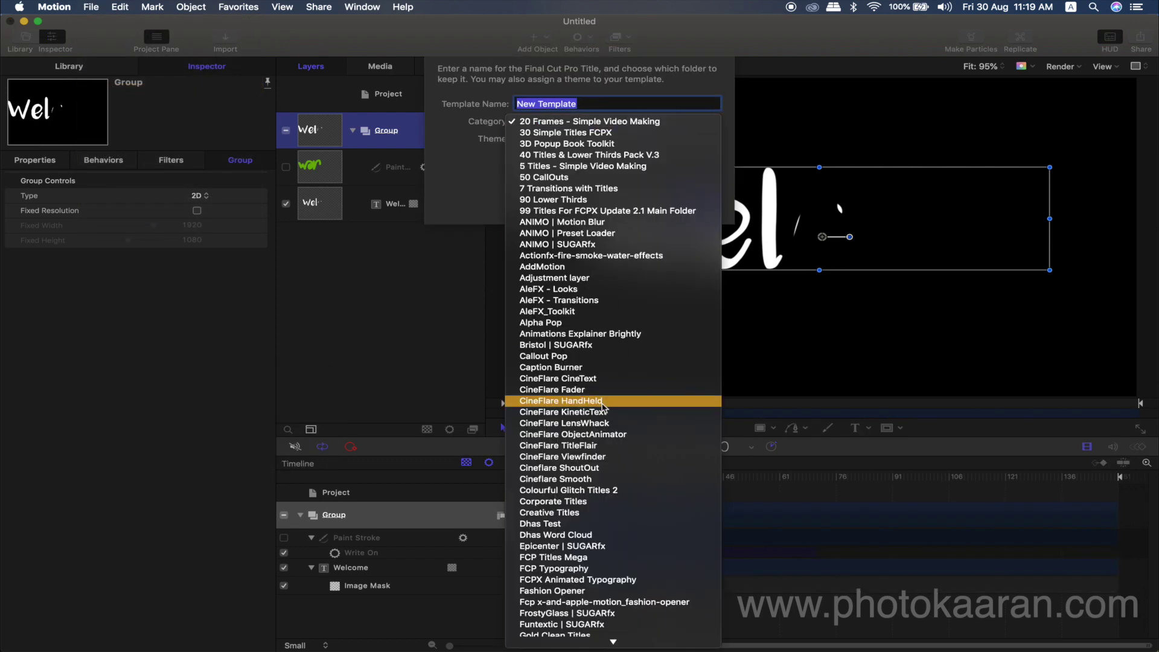
left_click(600, 524)
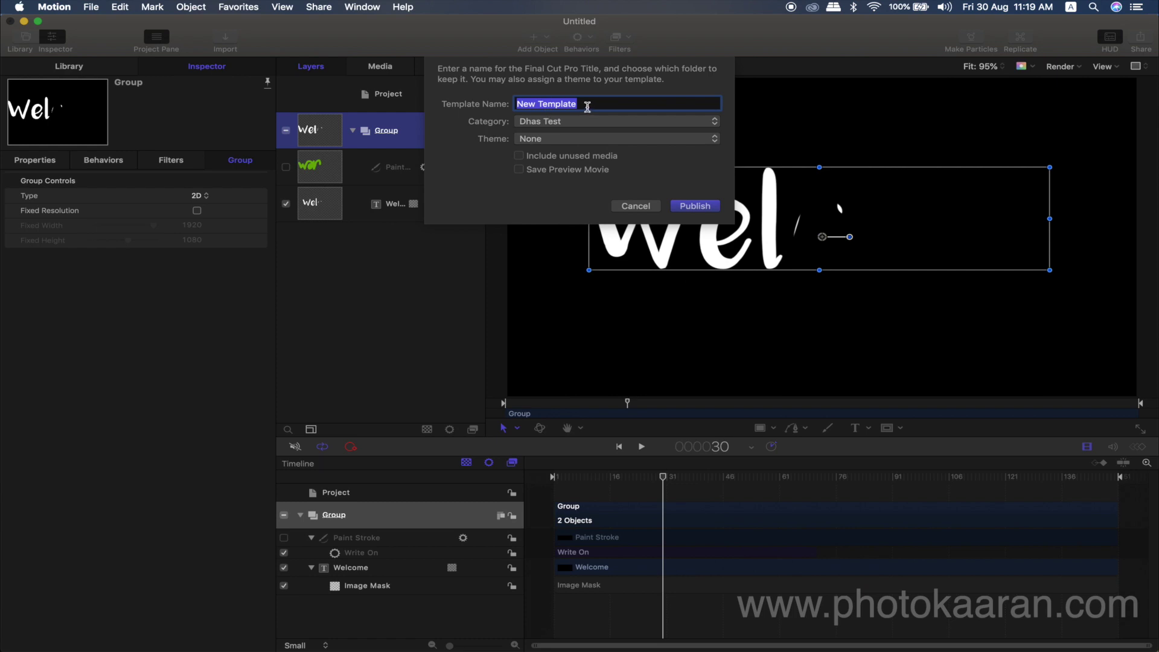
type("write on -03")
left_click(687, 206)
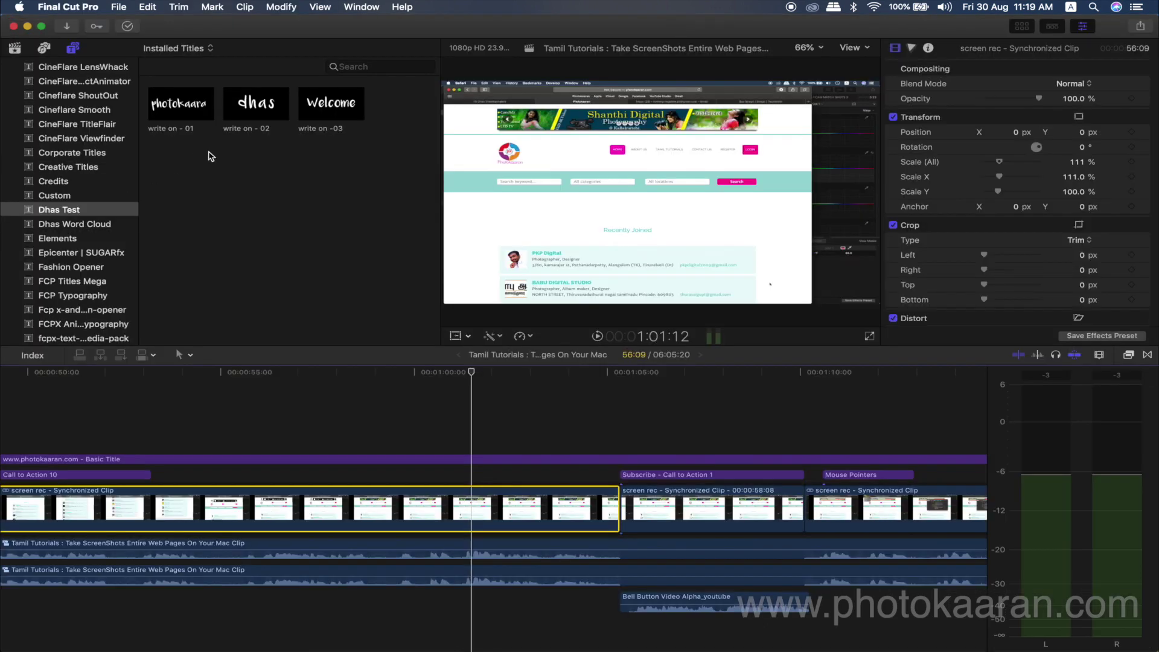
- In Final Cut Pro, place the write on -03 title above the timeline clips at 56:17 and disable the screen recording clip underneath
left_click_drag(342, 109, 305, 448)
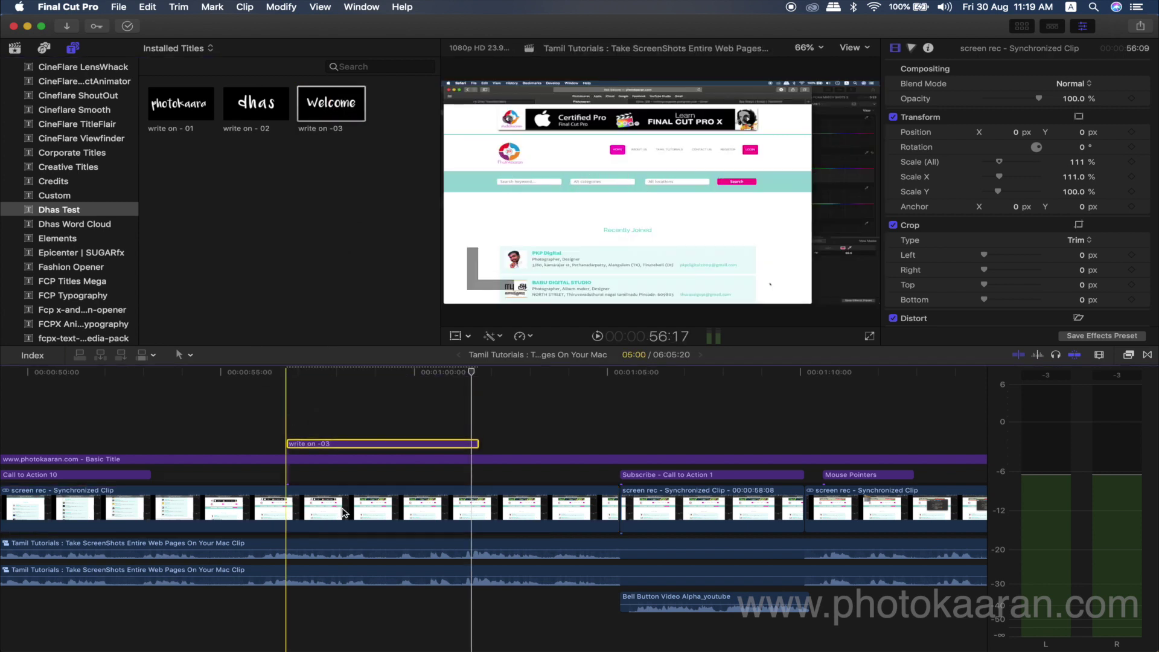
left_click(343, 513)
key("v")
- Play the write on -03 title from its start in the timeline and replay its opening to check the reveal
left_click(284, 382)
key("space")
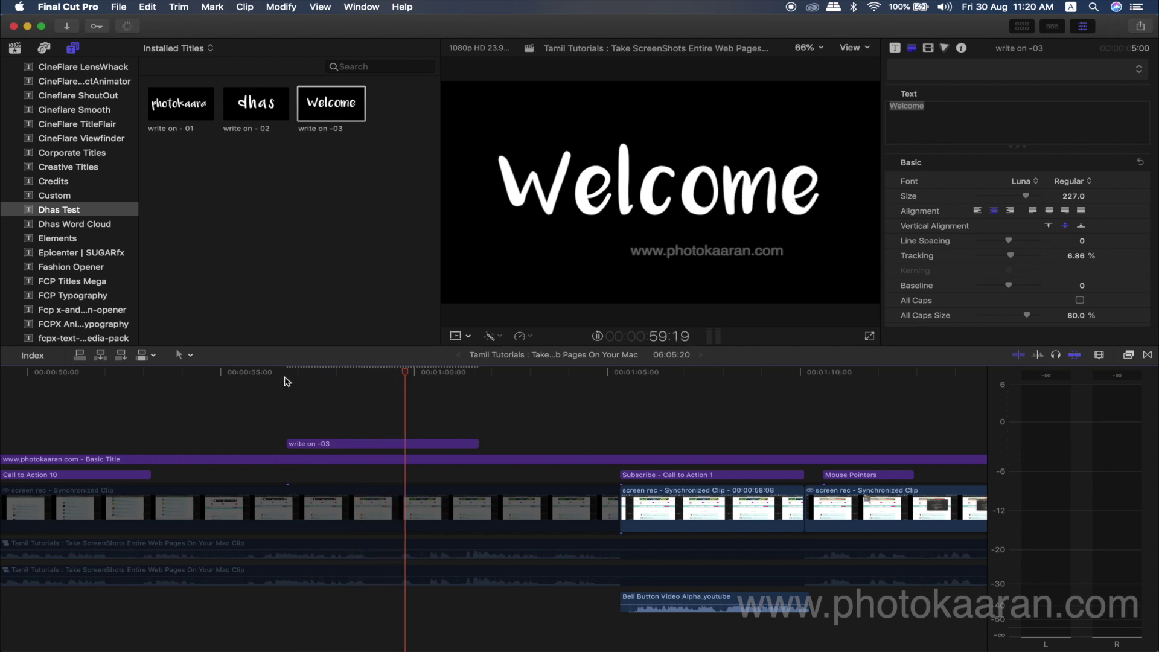
left_click(286, 381)
left_click(286, 379)
left_click(286, 379)
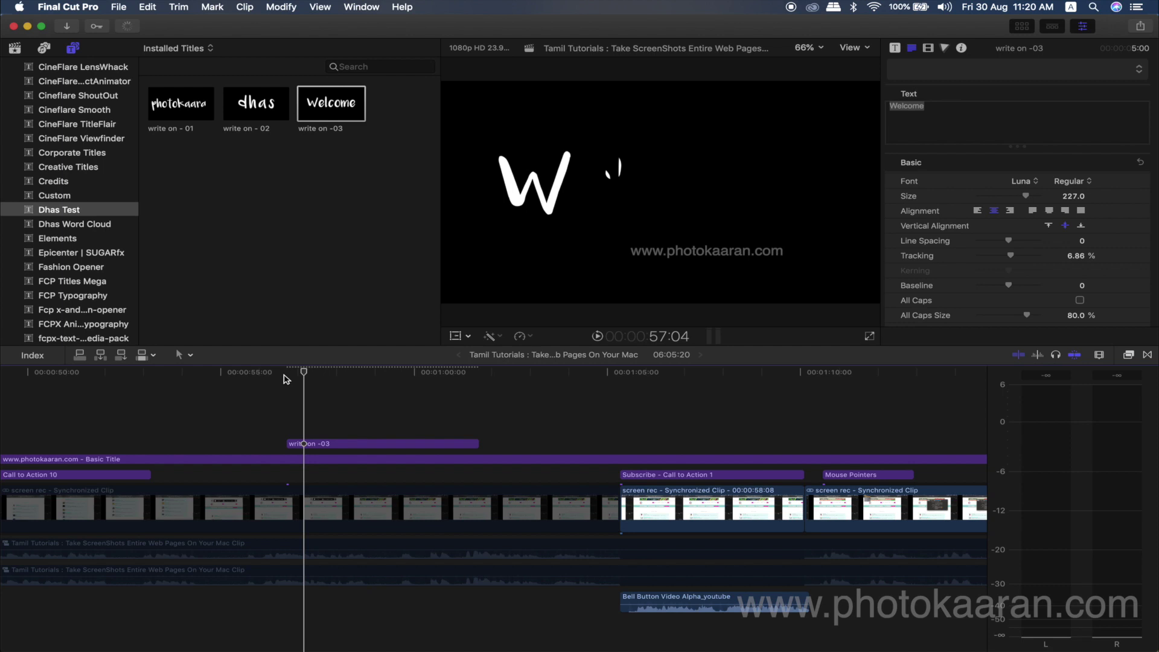
- Switch to Motion, move the Write On behavior about one frame later, and save the template
key("super+Tab")
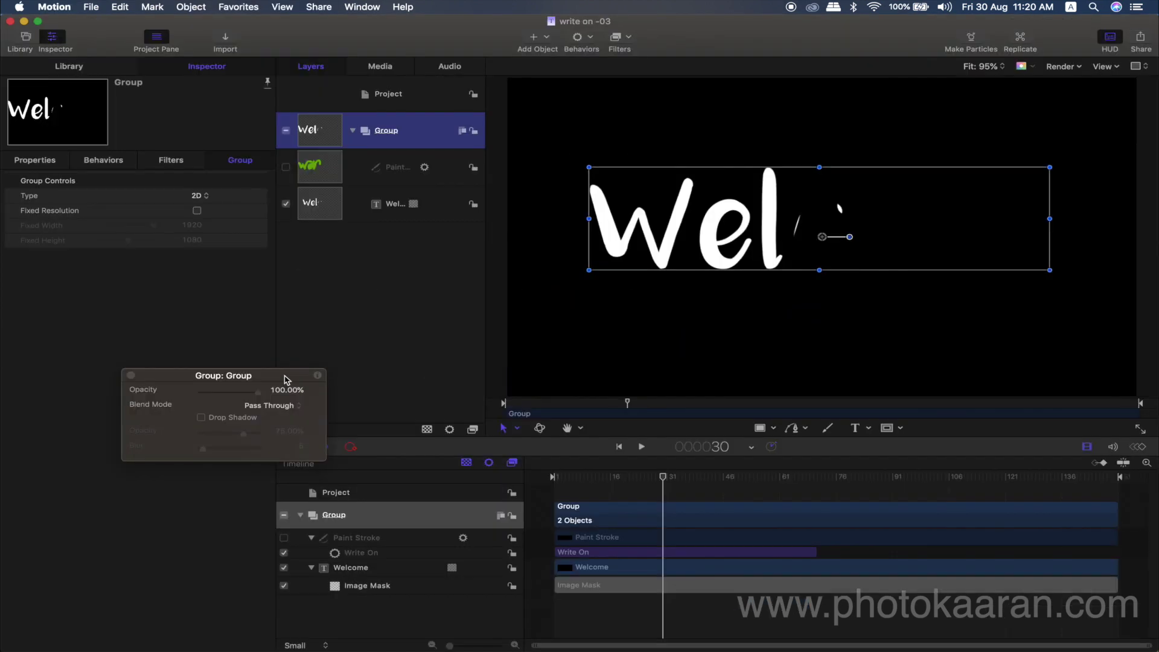
left_click(601, 552)
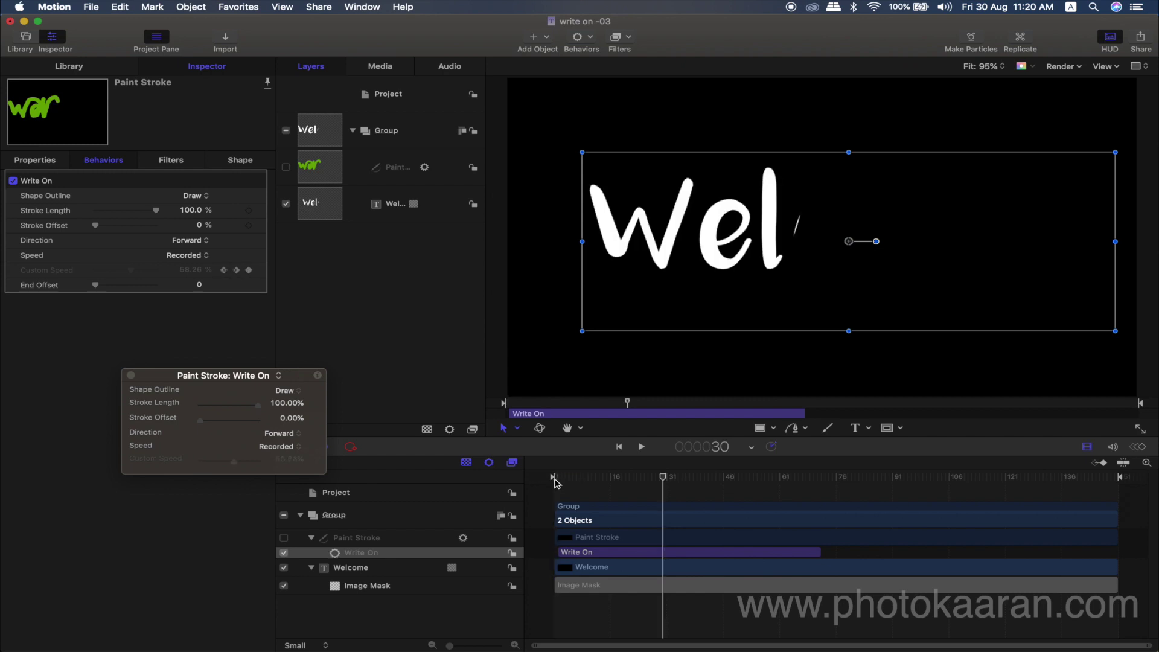
key("Home")
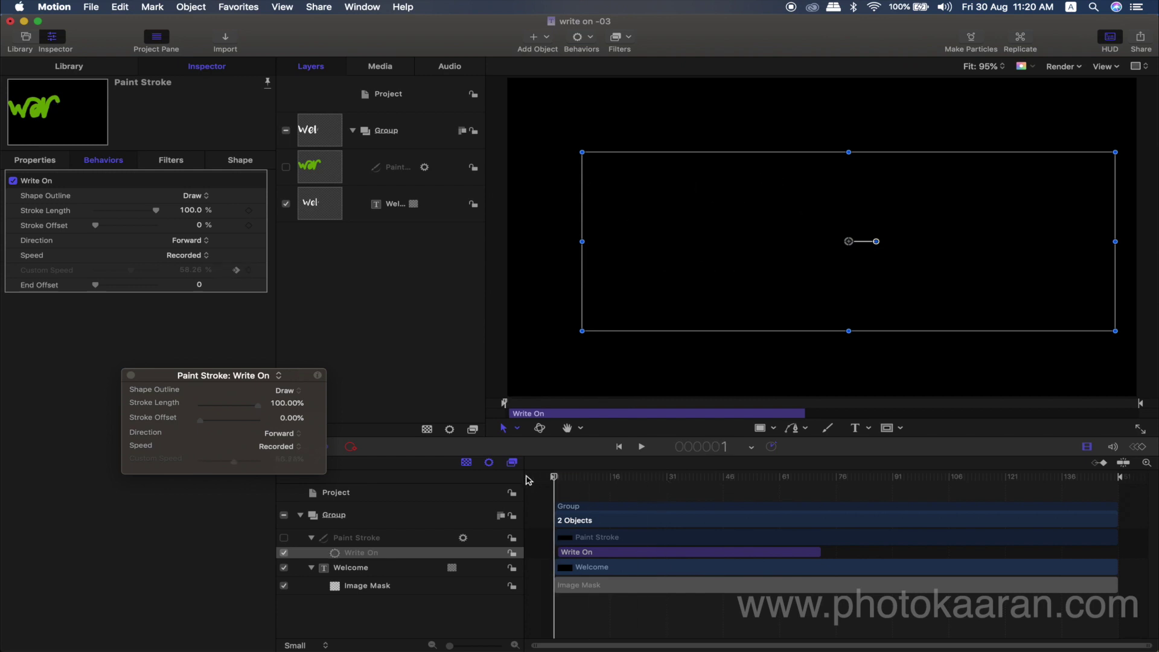
left_click(642, 448)
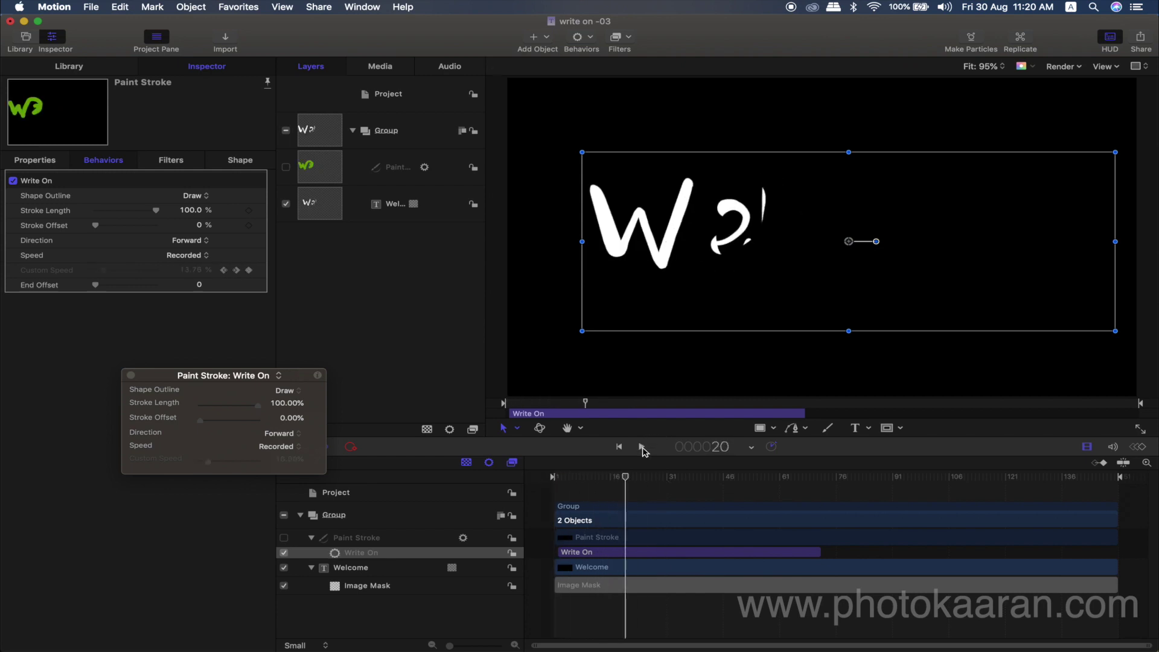
left_click(89, 7)
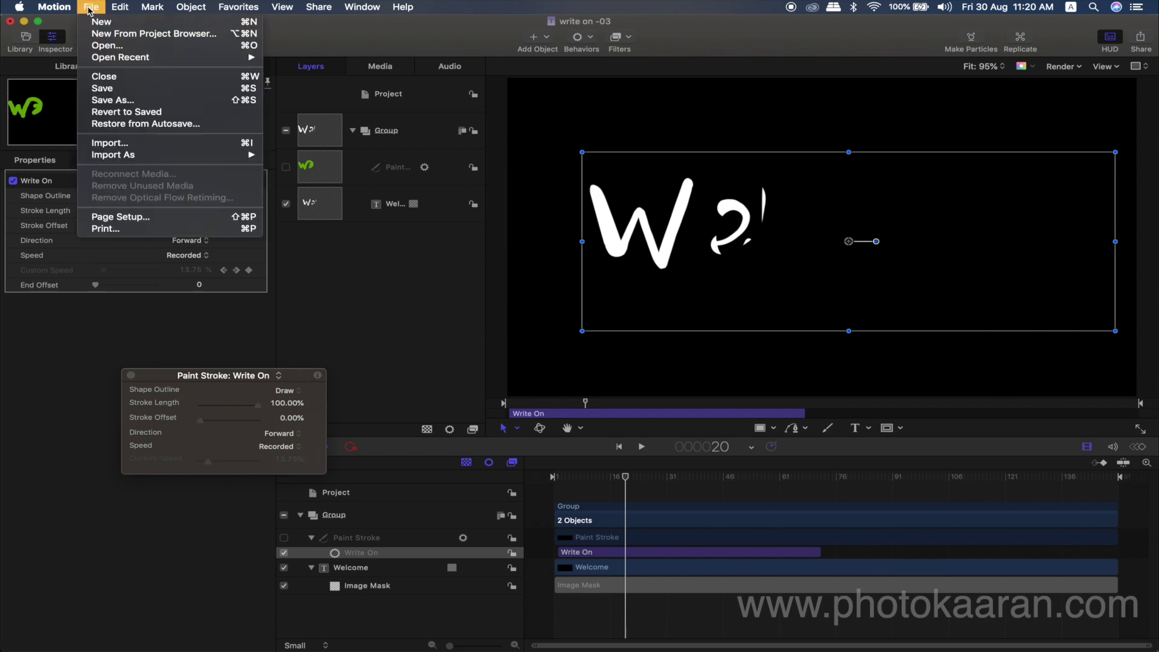
left_click(109, 89)
- Switch to Final Cut Pro and replay the updated write on -03 title from its start to examine its opening frames
key("super+Tab")
left_click(286, 373)
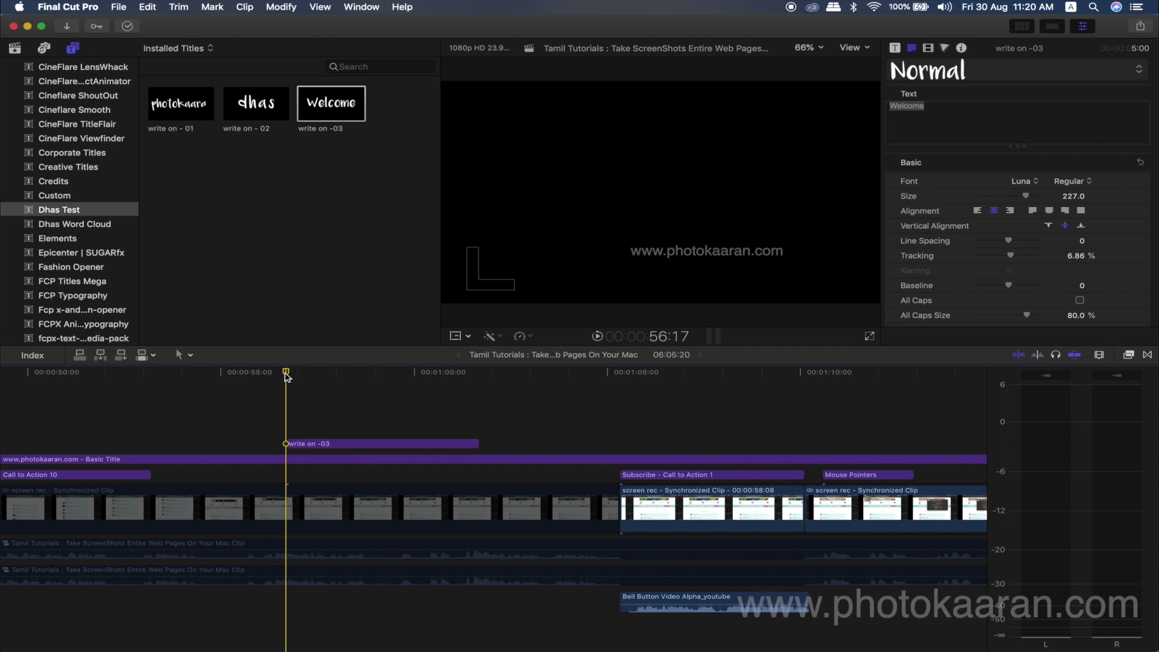
key("space")
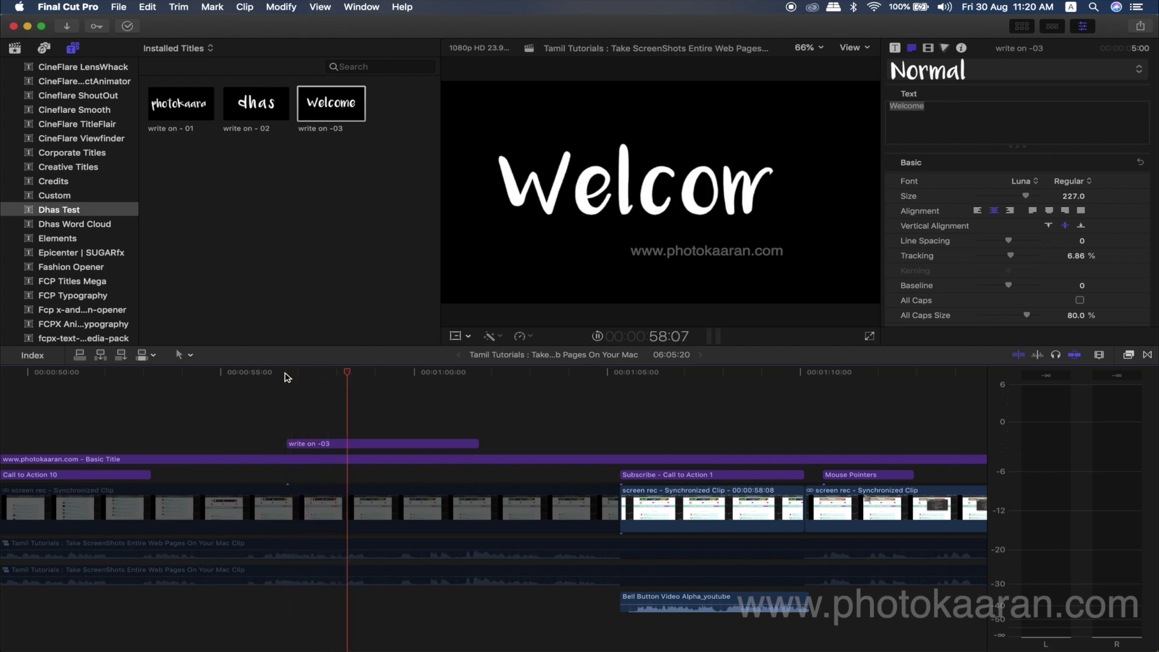
left_click(286, 373)
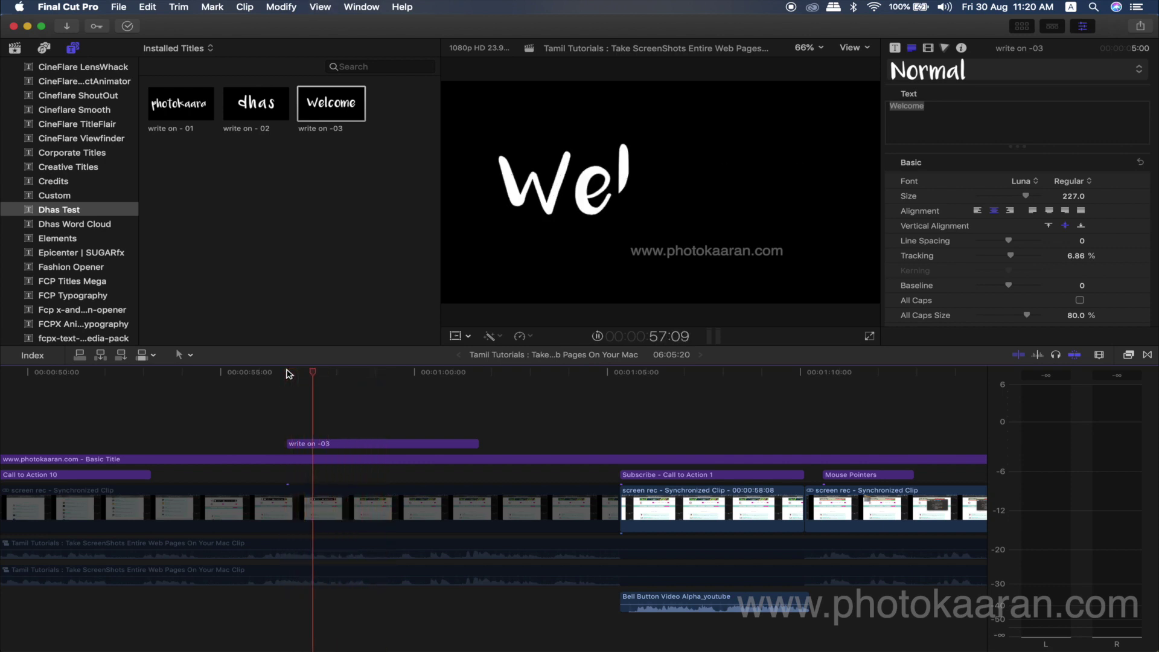
left_click(287, 373)
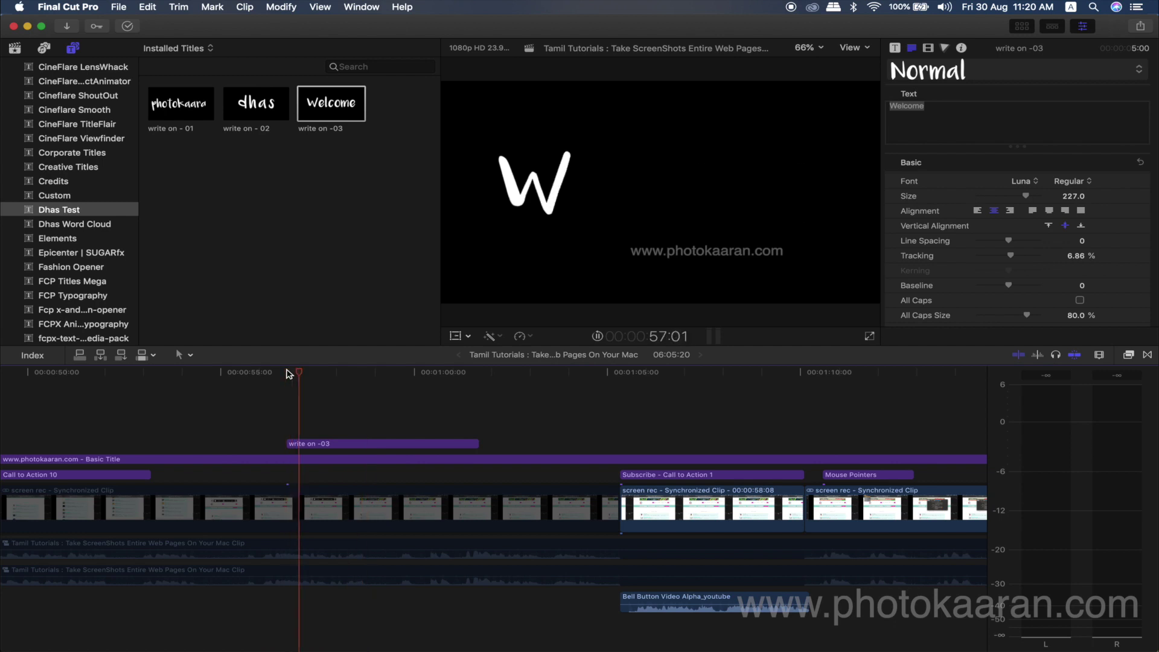
left_click(287, 373)
left_click(287, 373)
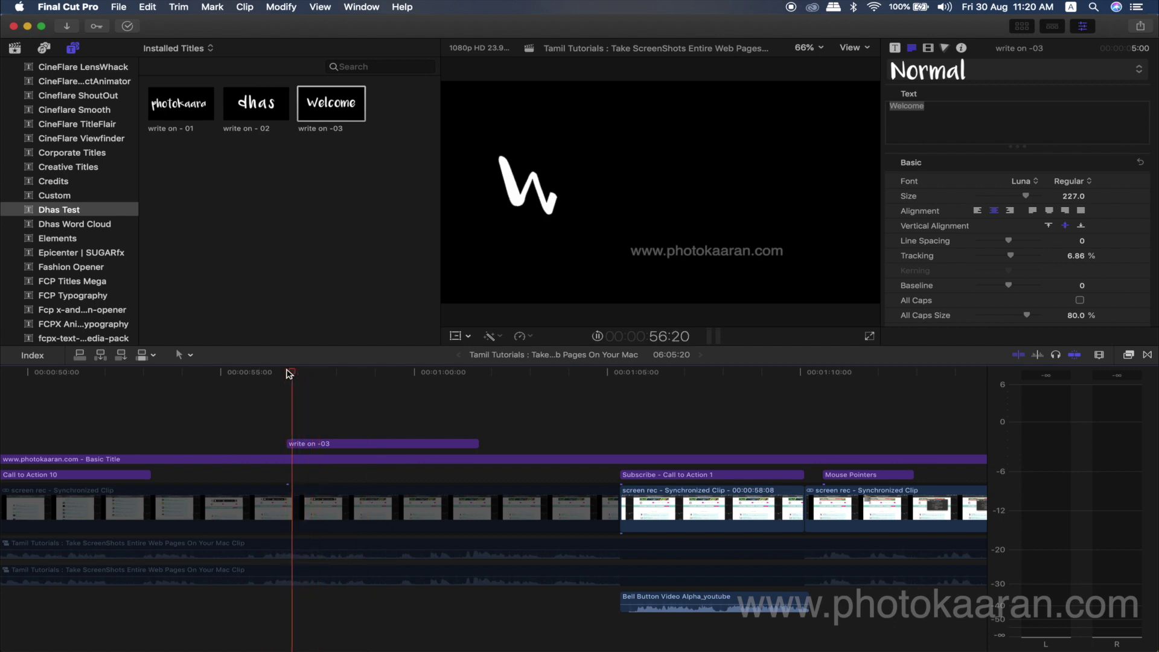
key("space")
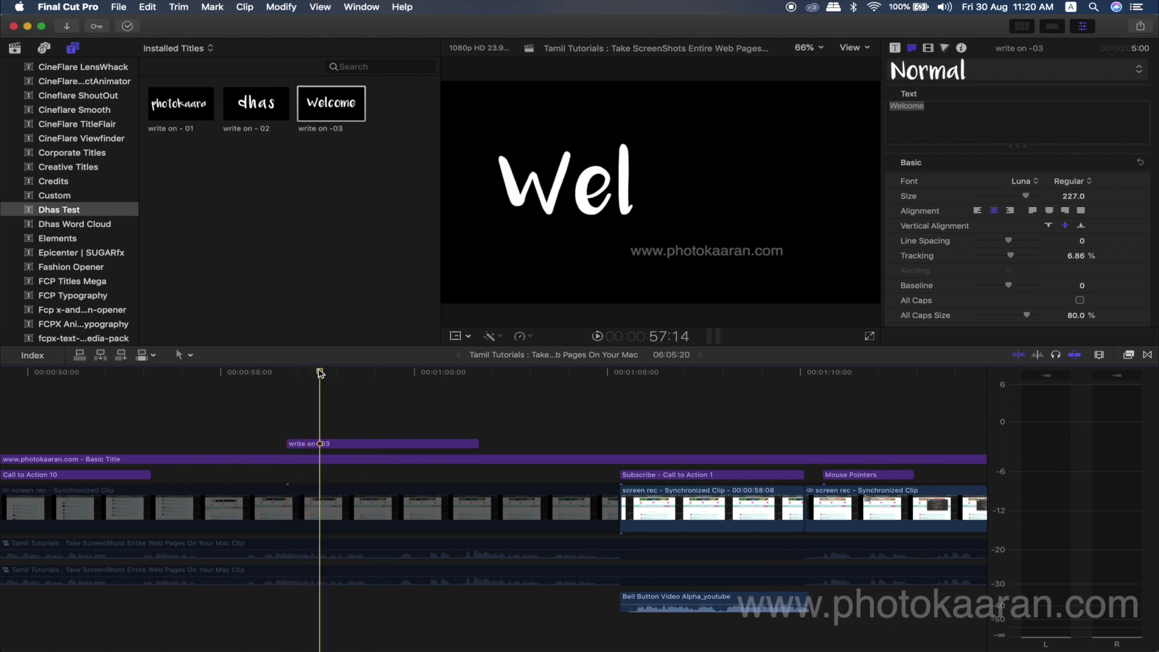
- Scrub through the title from 57:08 to 59:00 to inspect the letter reveal, and select the write on -03 clip
left_click_drag(320, 373, 311, 373)
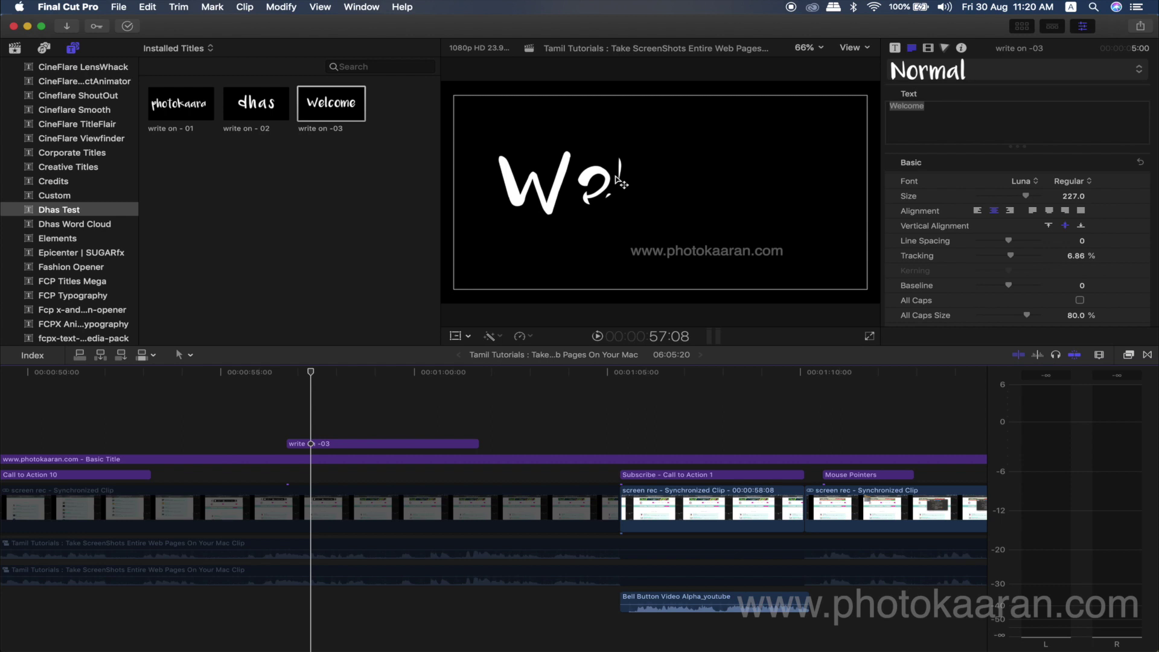
left_click_drag(312, 374, 362, 375)
left_click(378, 445)
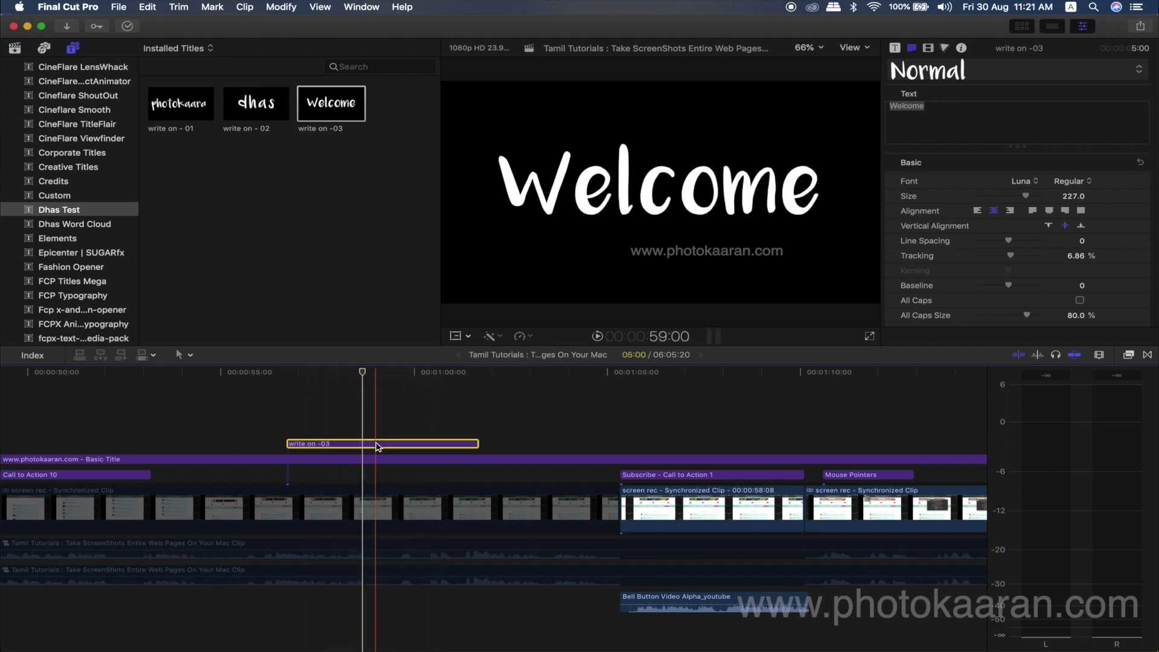